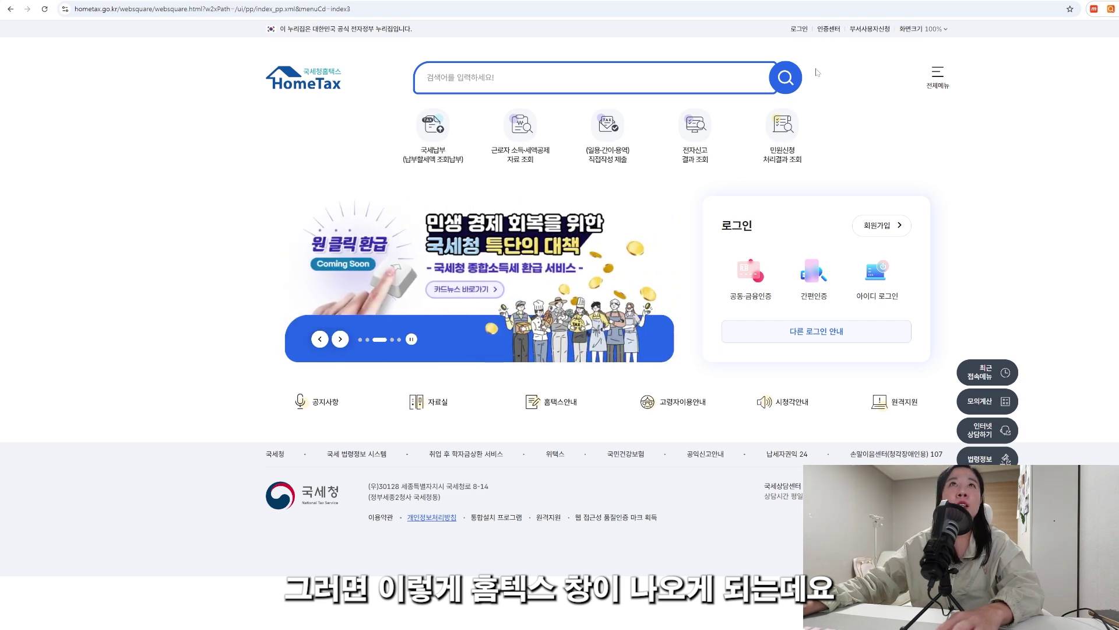
# - Open the login page and bring up the simple authentication (간편 인증) form
pyautogui.click(799, 28)
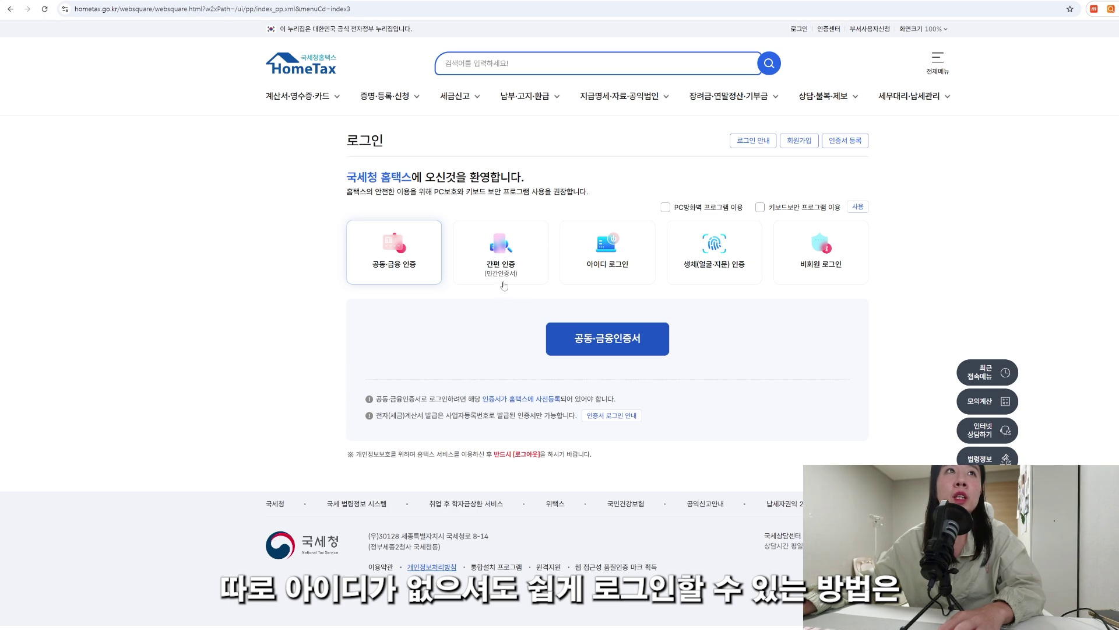
pyautogui.click(505, 284)
pyautogui.click(599, 349)
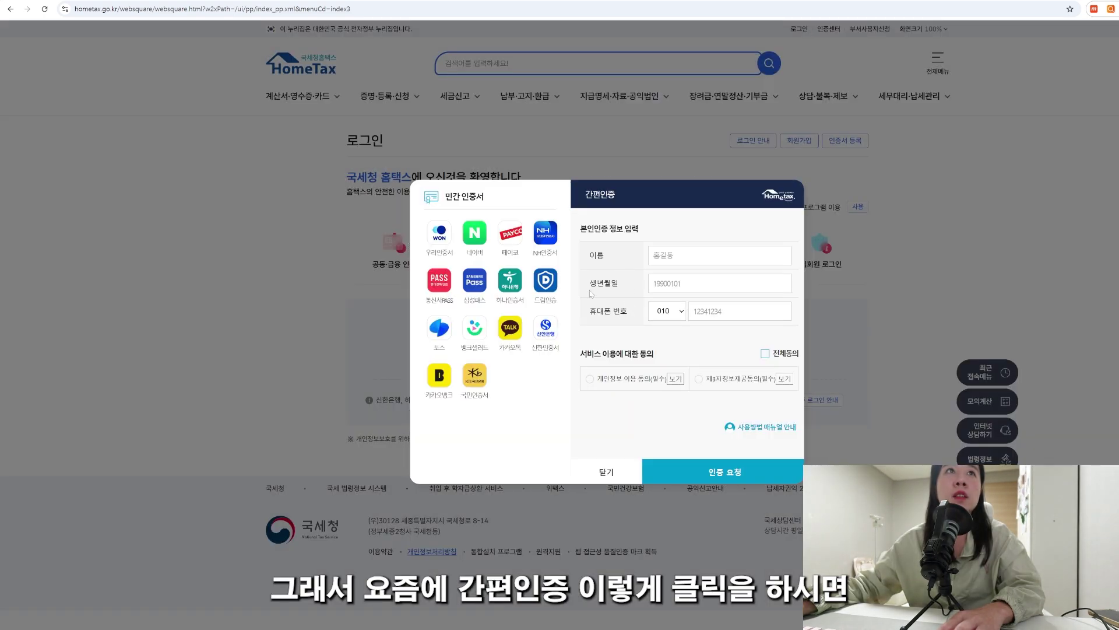
# - Agree to all service terms in the simple authentication form, and close it without requesting verification
pyautogui.click(657, 277)
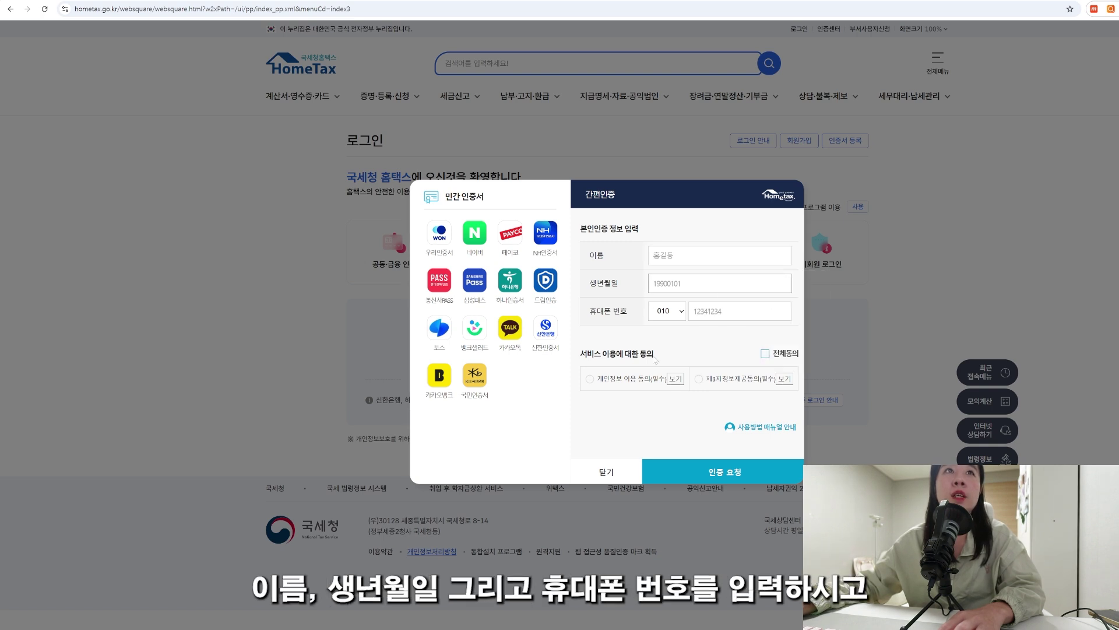
pyautogui.click(766, 354)
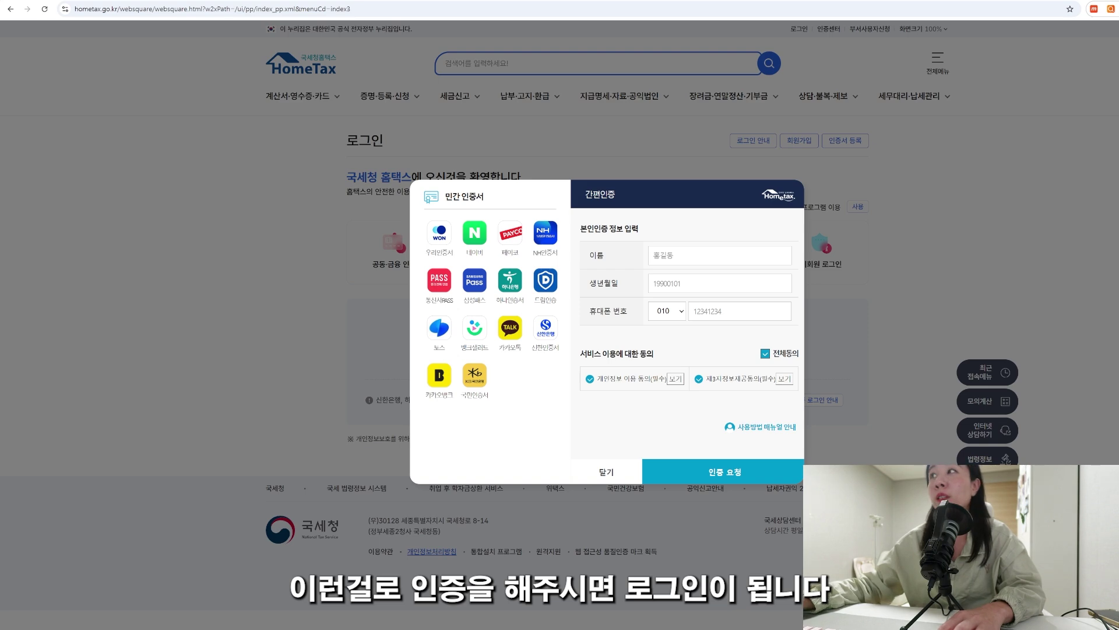
pyautogui.click(615, 475)
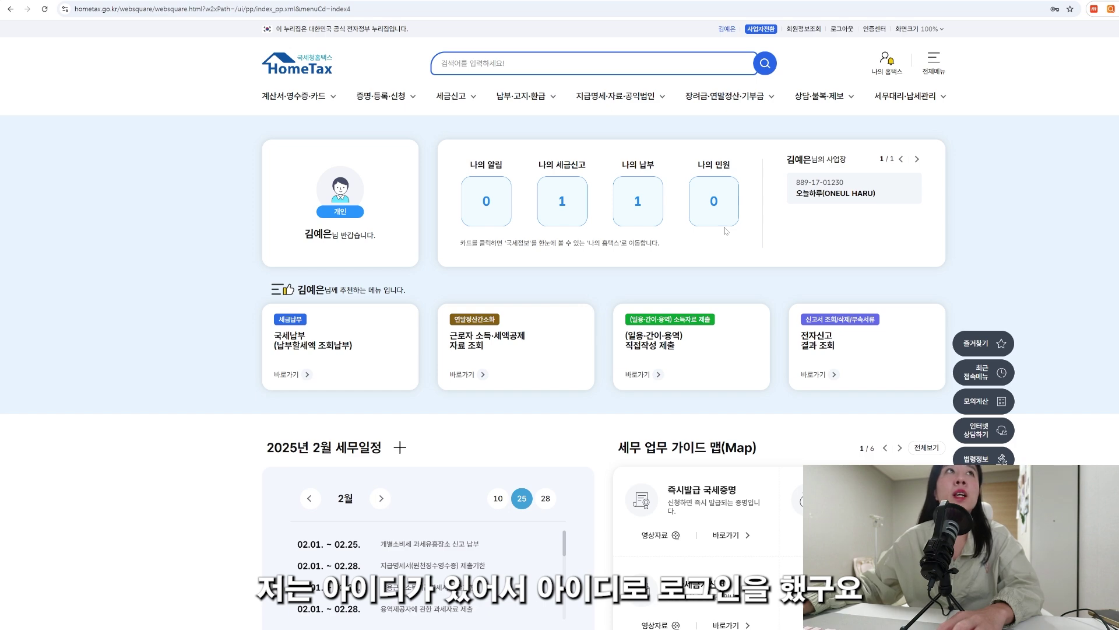
# - Open the individual business registration application (개인 사업자등록 신청) and choose simple authentication (간편 인증) to verify identity
pyautogui.click(406, 103)
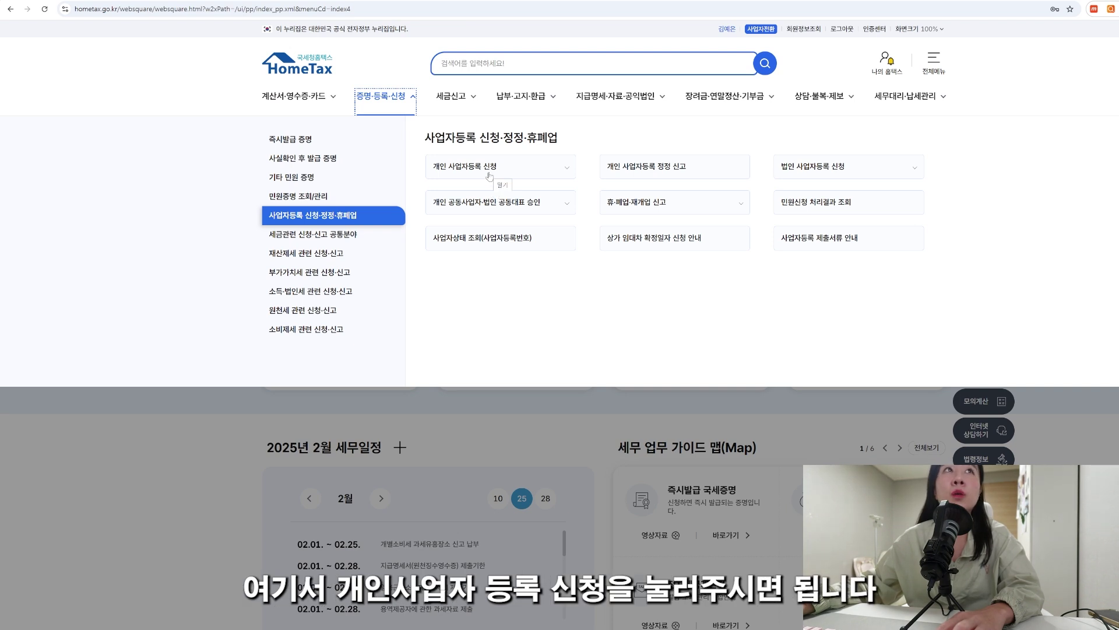
pyautogui.click(489, 176)
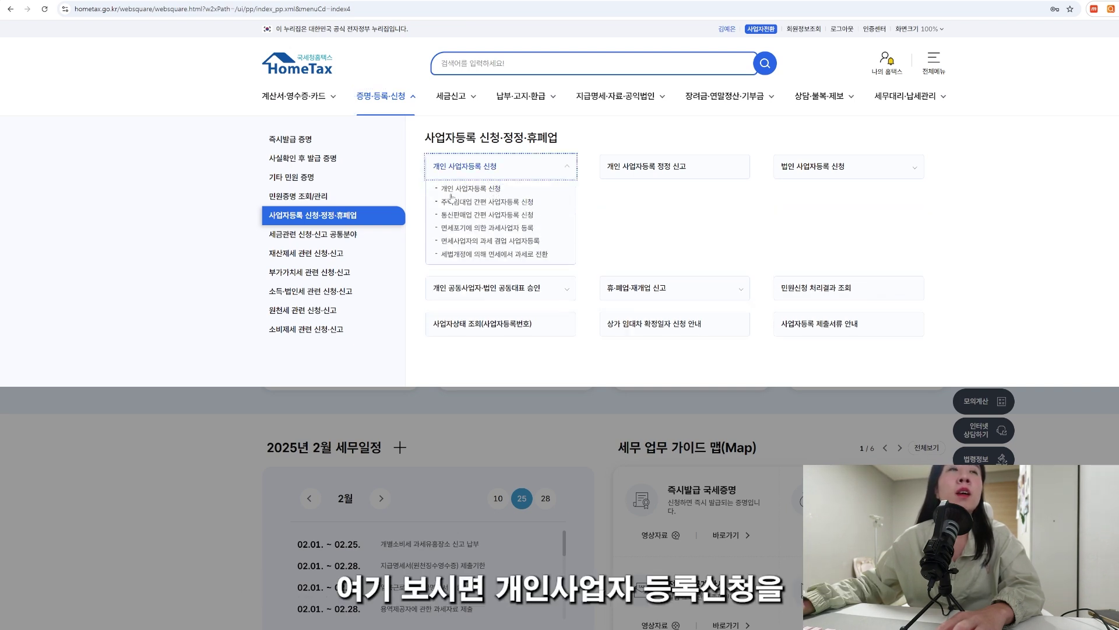
pyautogui.click(487, 191)
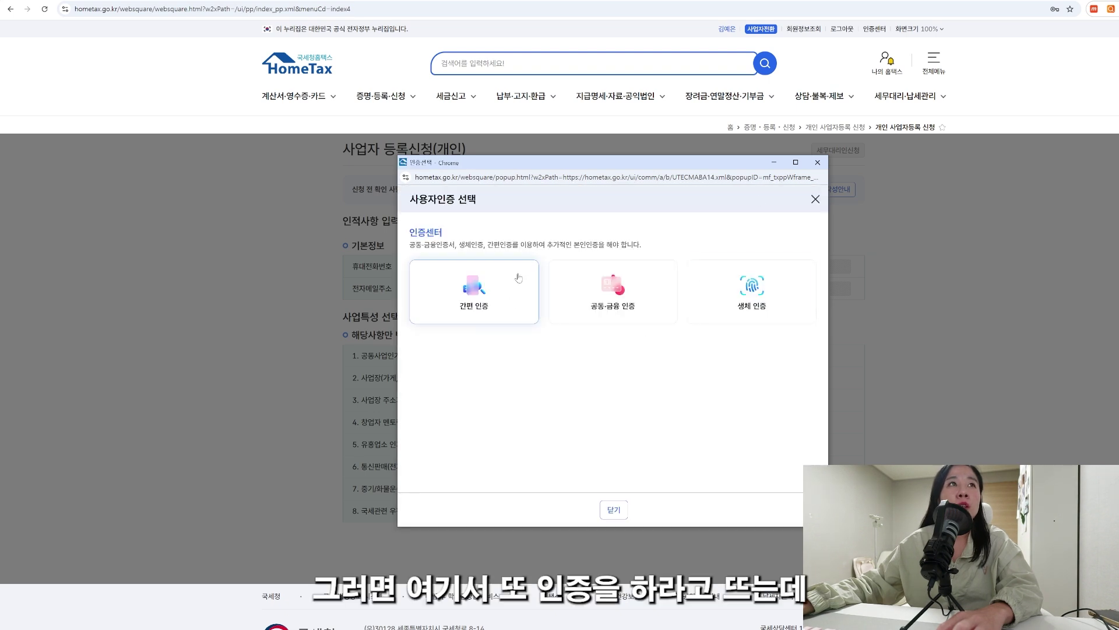
pyautogui.click(522, 305)
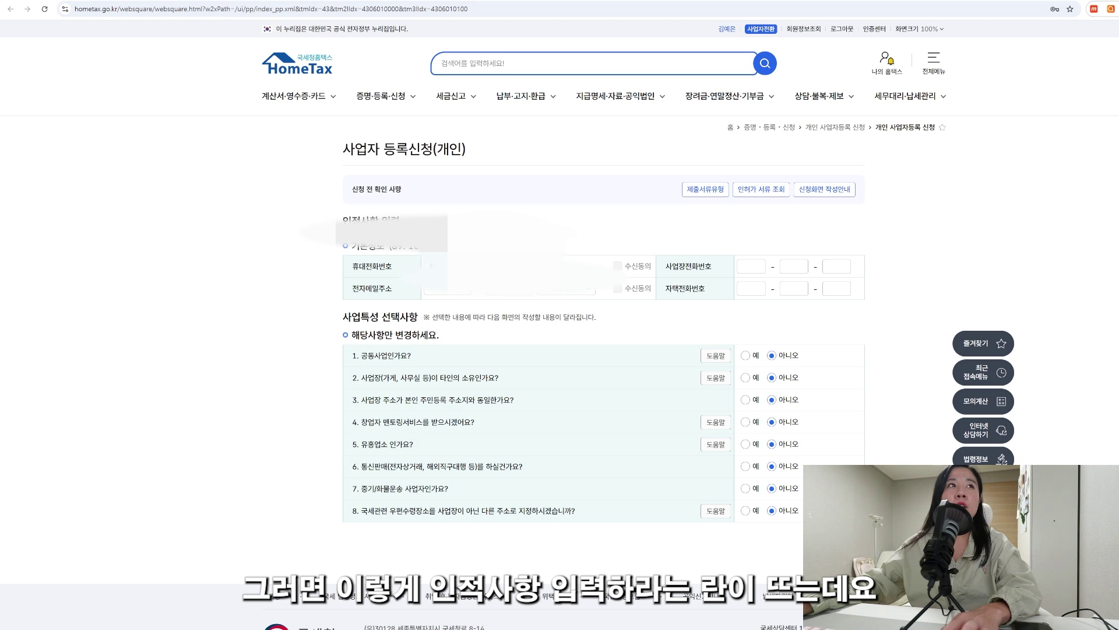
# - Choose 010 as the mobile phone prefix in the basic information, and answer 아니오 to the joint business question
pyautogui.click(443, 266)
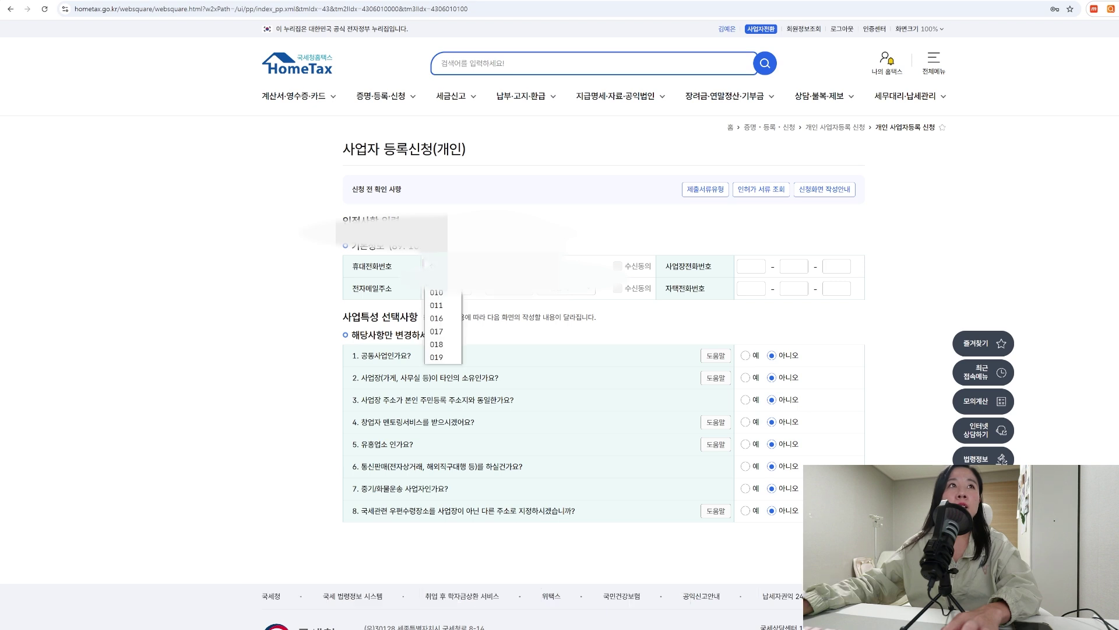
pyautogui.click(442, 293)
pyautogui.click(494, 266)
pyautogui.click(432, 289)
pyautogui.click(729, 323)
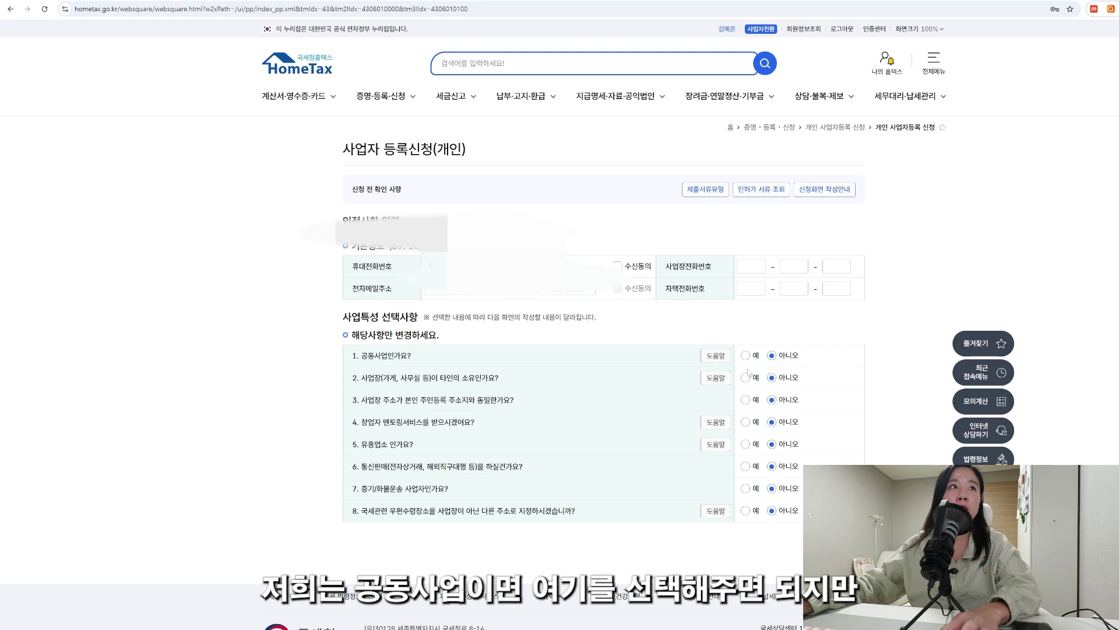
pyautogui.click(771, 356)
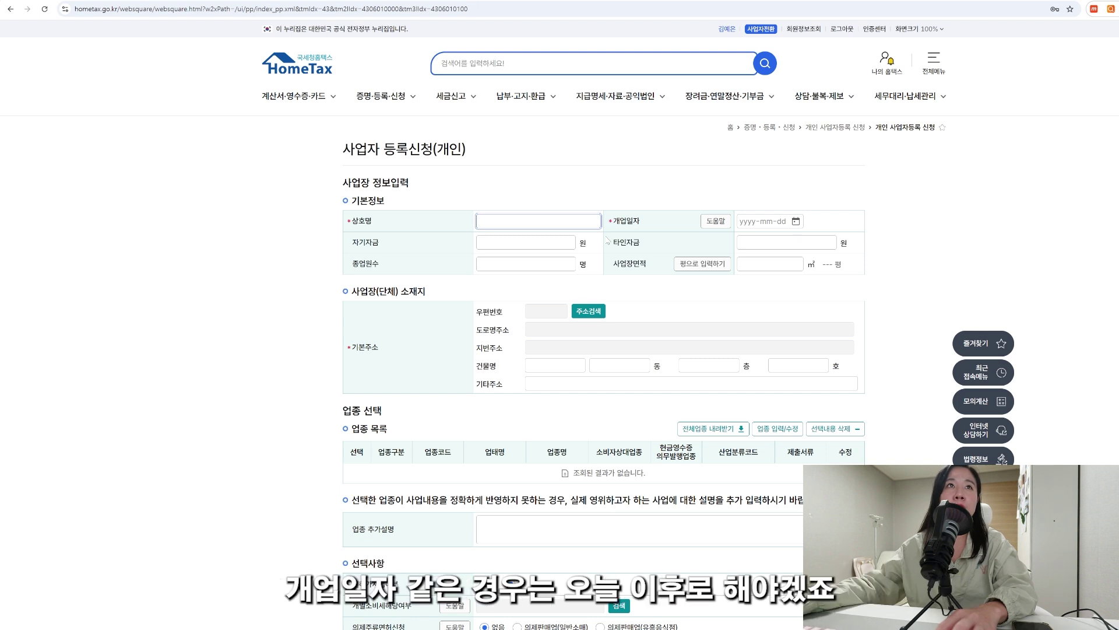
# - Set the business opening date (개업일자) to 2025-02-17 and leave the own and outside funds fields blank
pyautogui.click(793, 227)
pyautogui.click(794, 224)
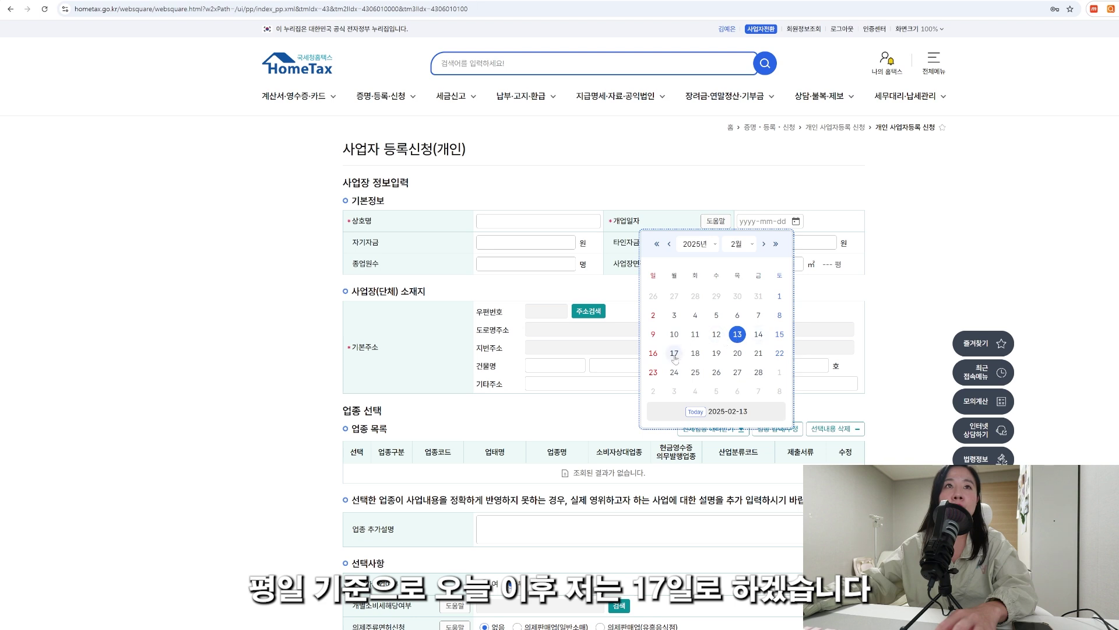
pyautogui.click(675, 354)
pyautogui.click(571, 242)
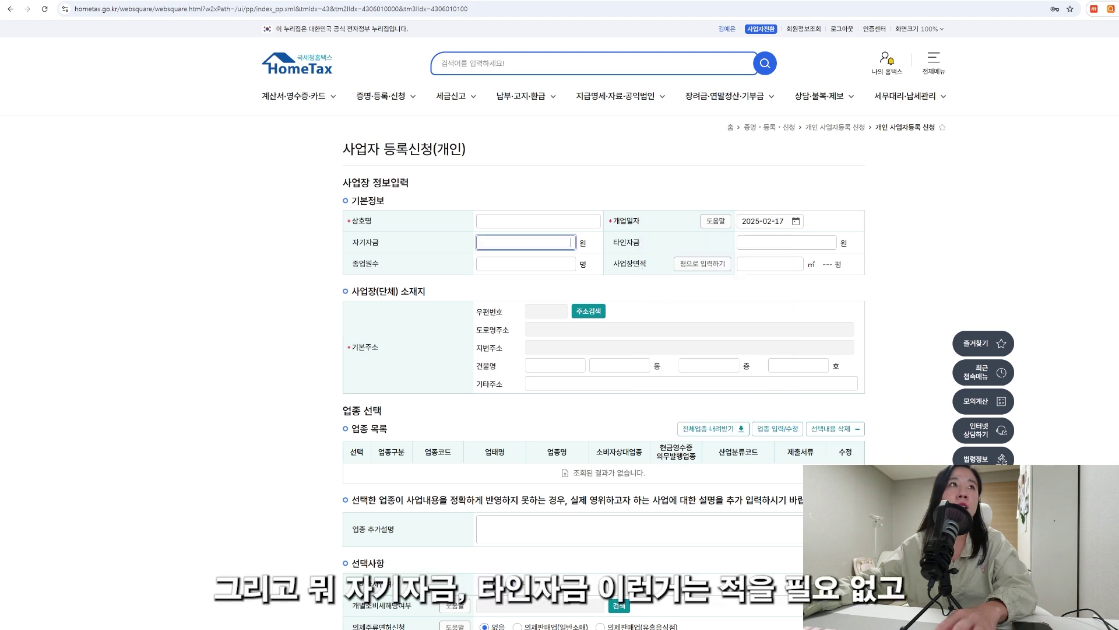
pyautogui.press('Tab')
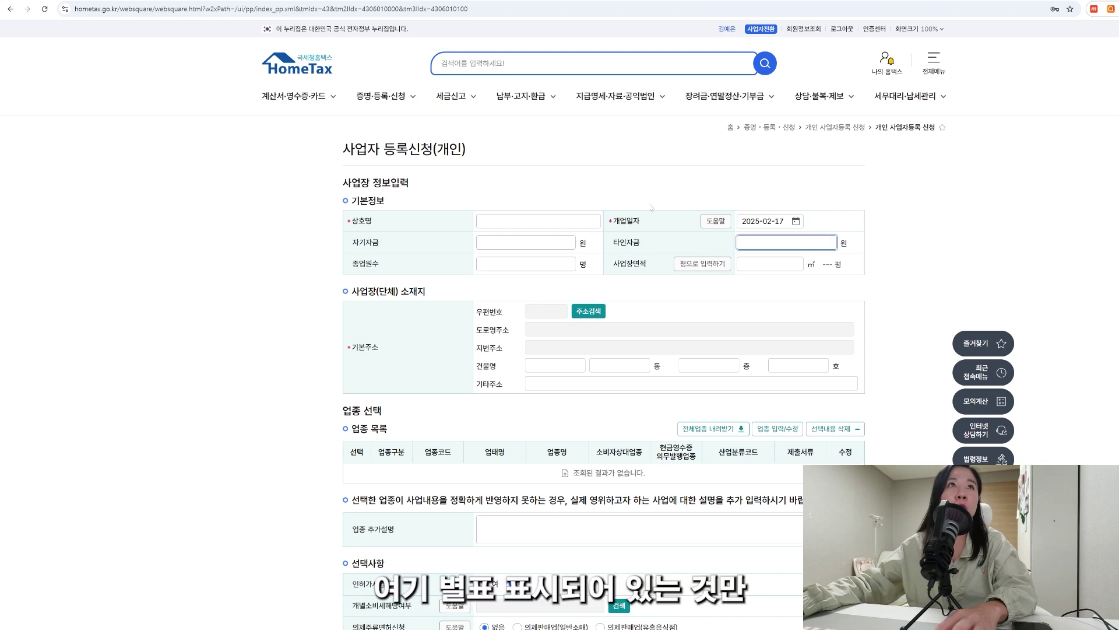
# - Set the business type (사업자 유형) to simplified taxation (간이)
pyautogui.scroll(-3, 339, 181)
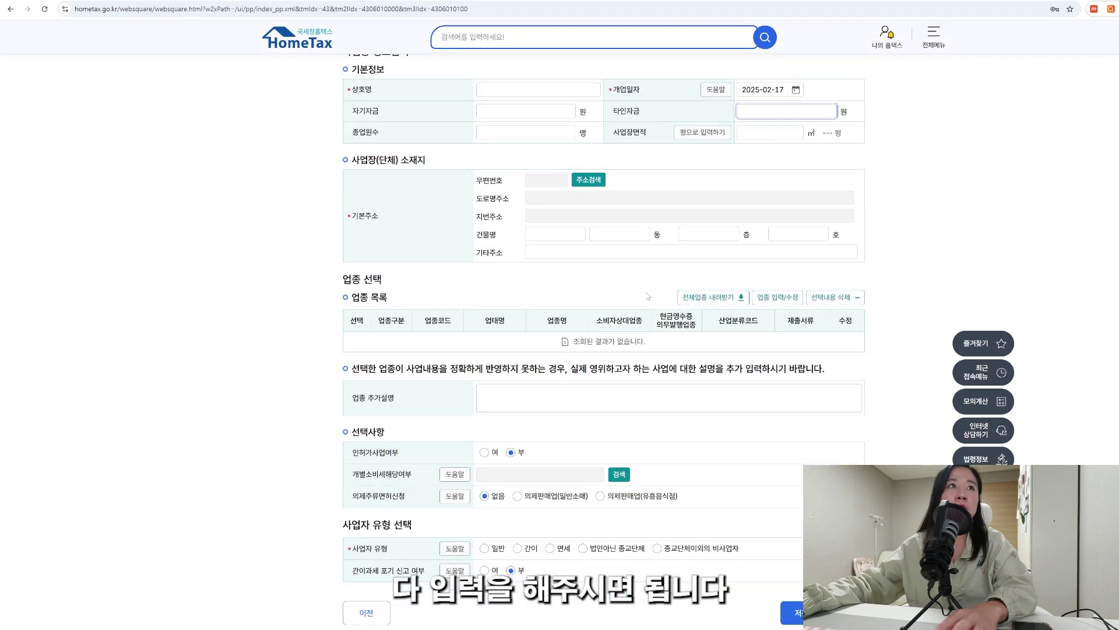
pyautogui.scroll(1, 349, 185)
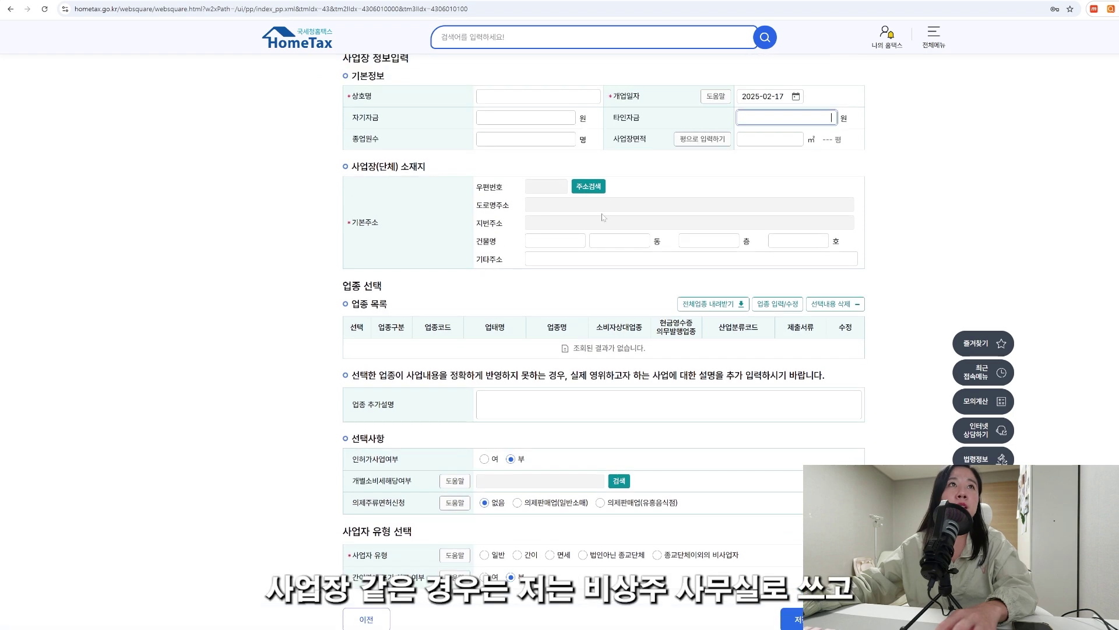
pyautogui.scroll(3, 605, 216)
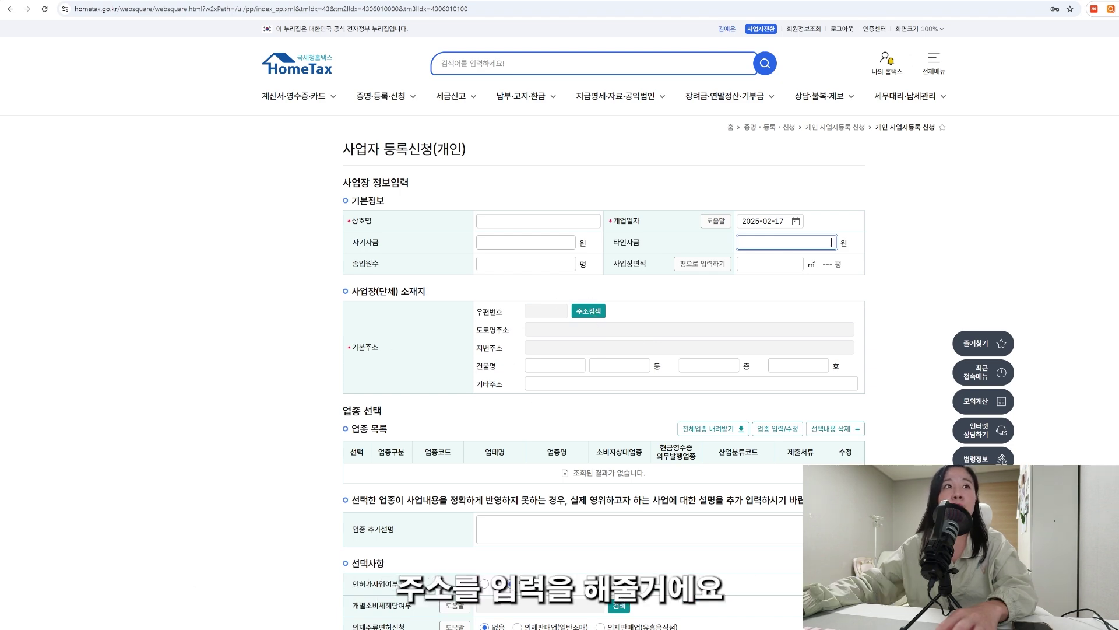
pyautogui.scroll(-3, 593, 310)
pyautogui.scroll(-2, 426, 372)
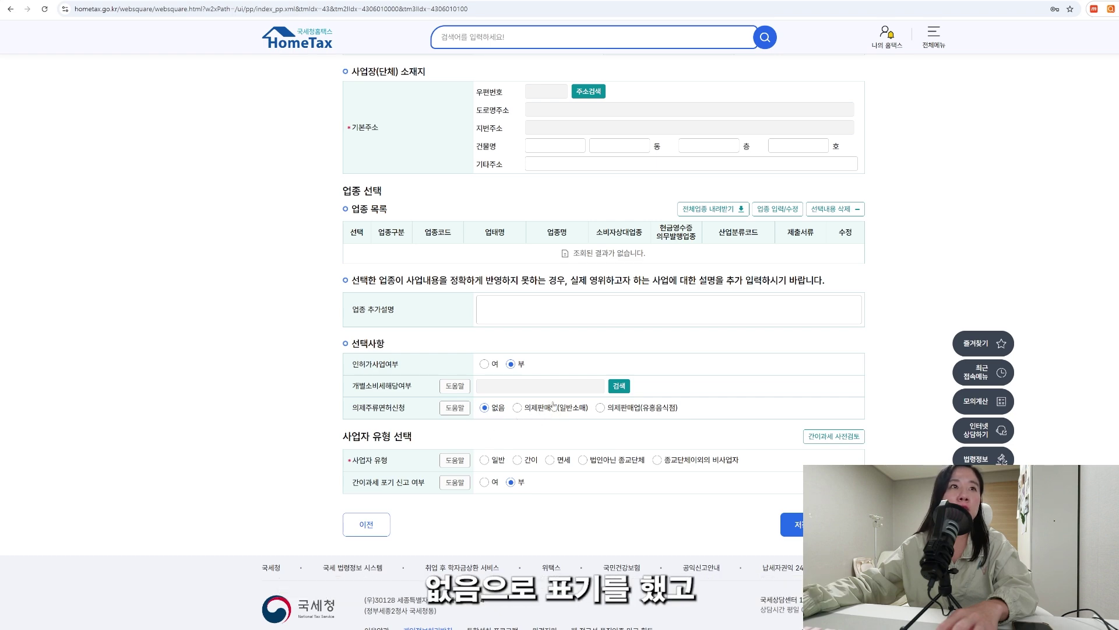
pyautogui.scroll(-1, 570, 453)
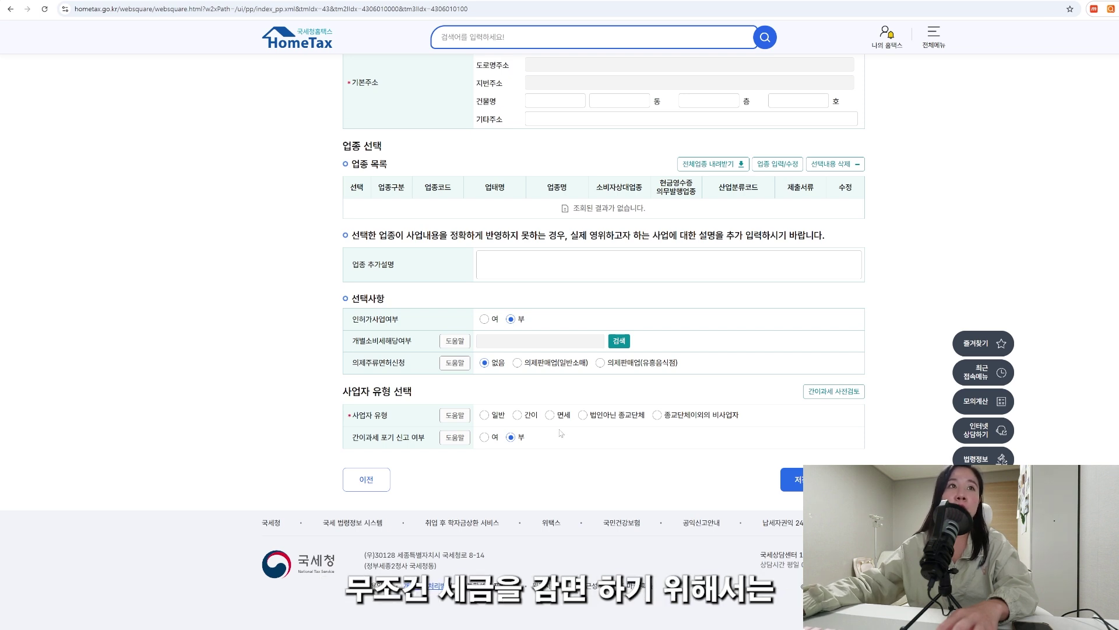
pyautogui.click(517, 415)
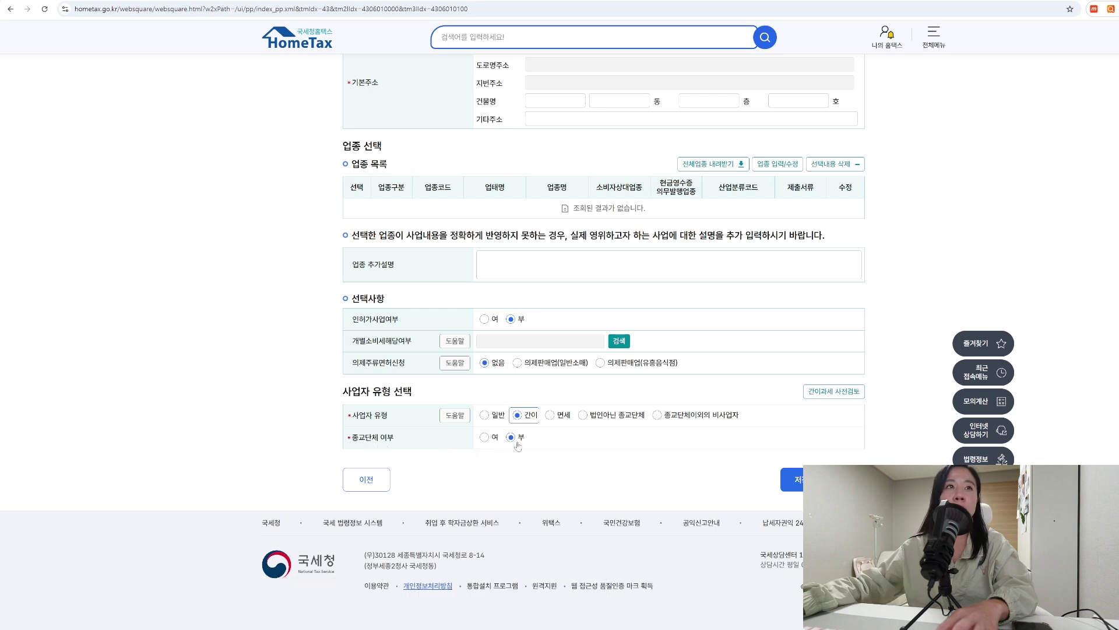
# - Look up the overseas purchase agency industry and select code 525105 (해외직구대행업) for the application
pyautogui.scroll(3, 524, 450)
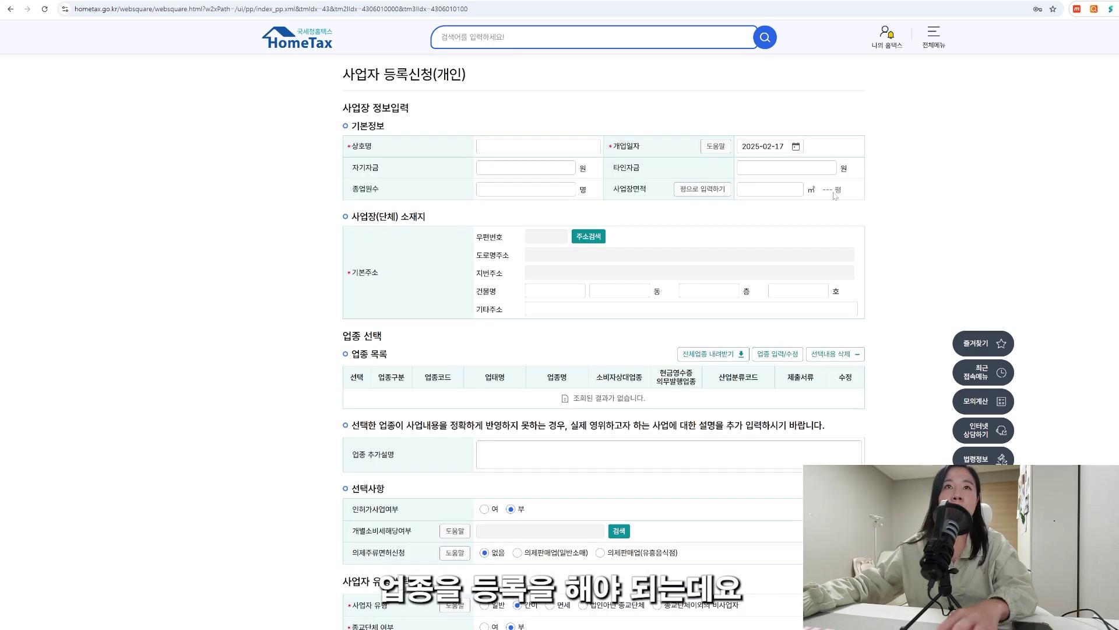
pyautogui.click(778, 353)
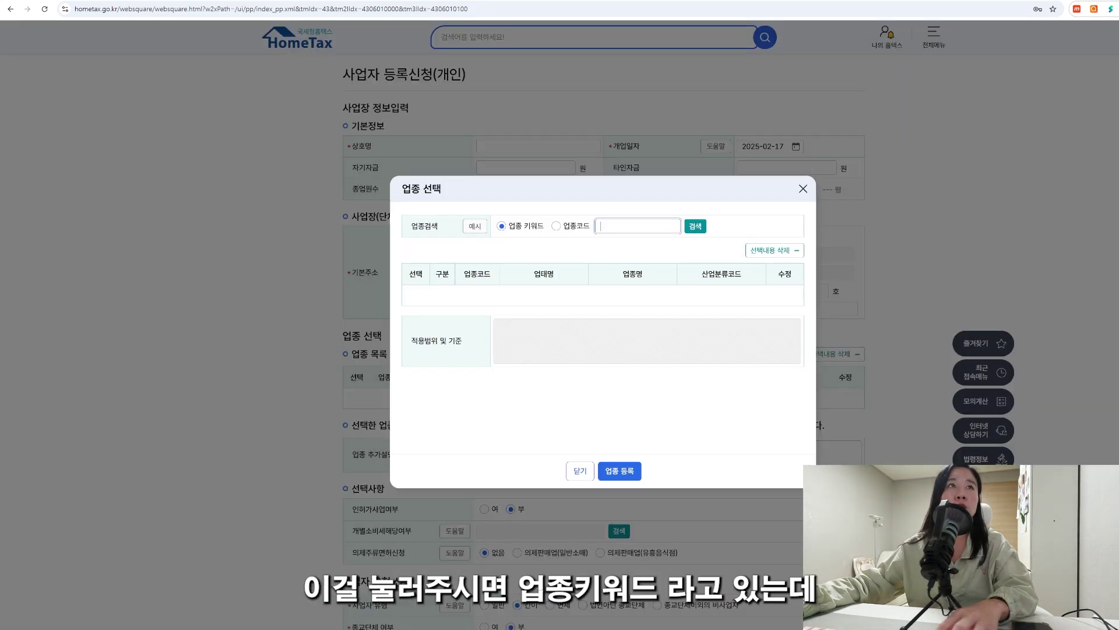
pyautogui.write('해외')
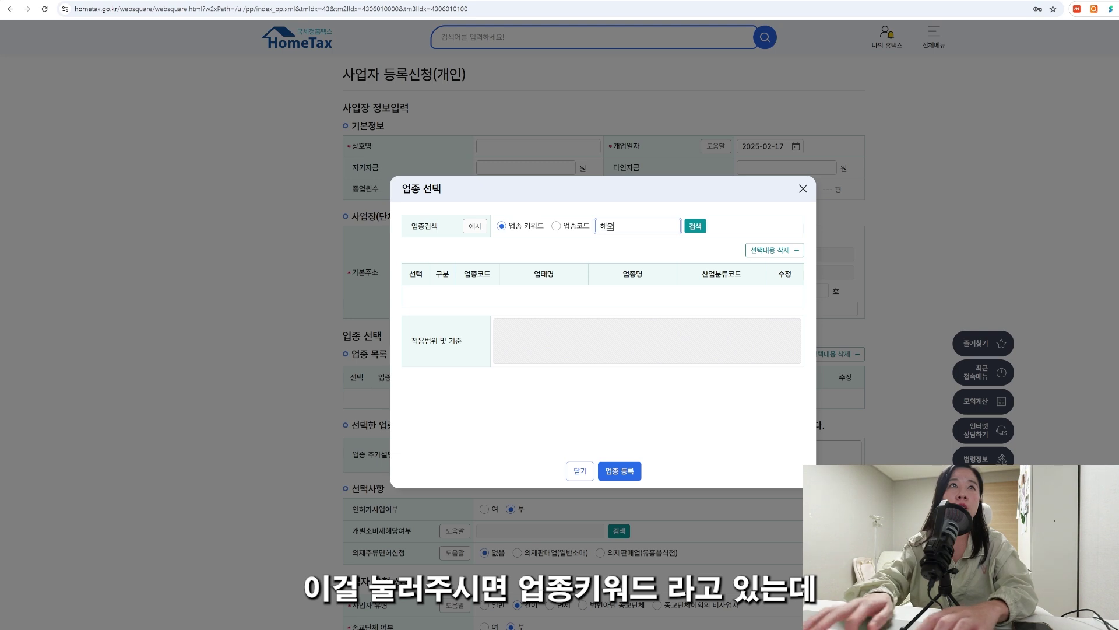
pyautogui.write('구맨대행에')
pyautogui.press('Return')
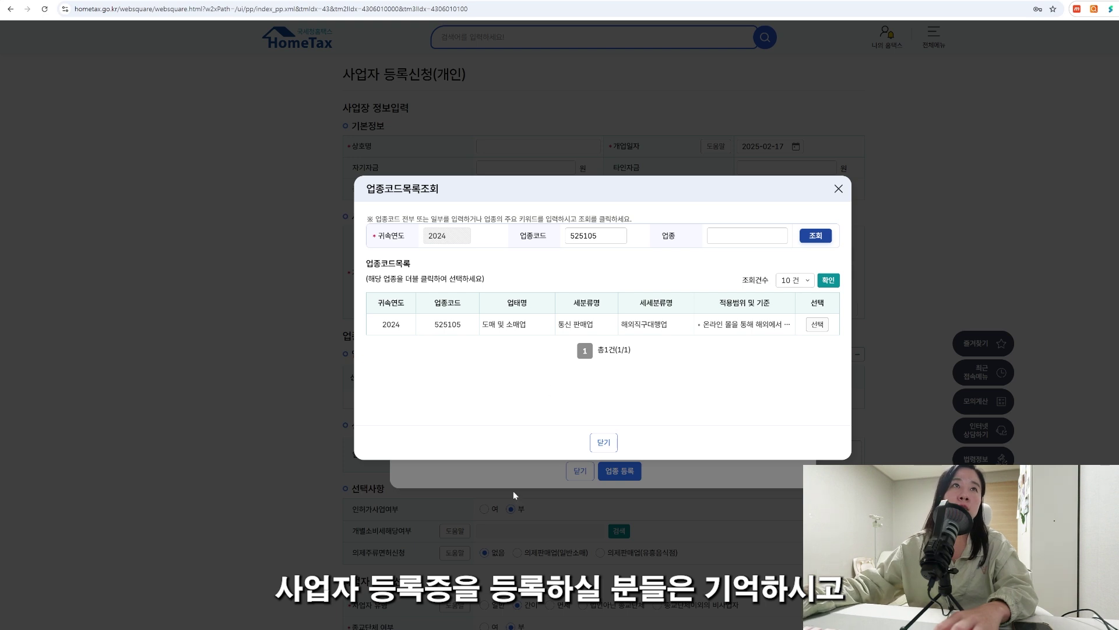
pyautogui.doubleClick(568, 235)
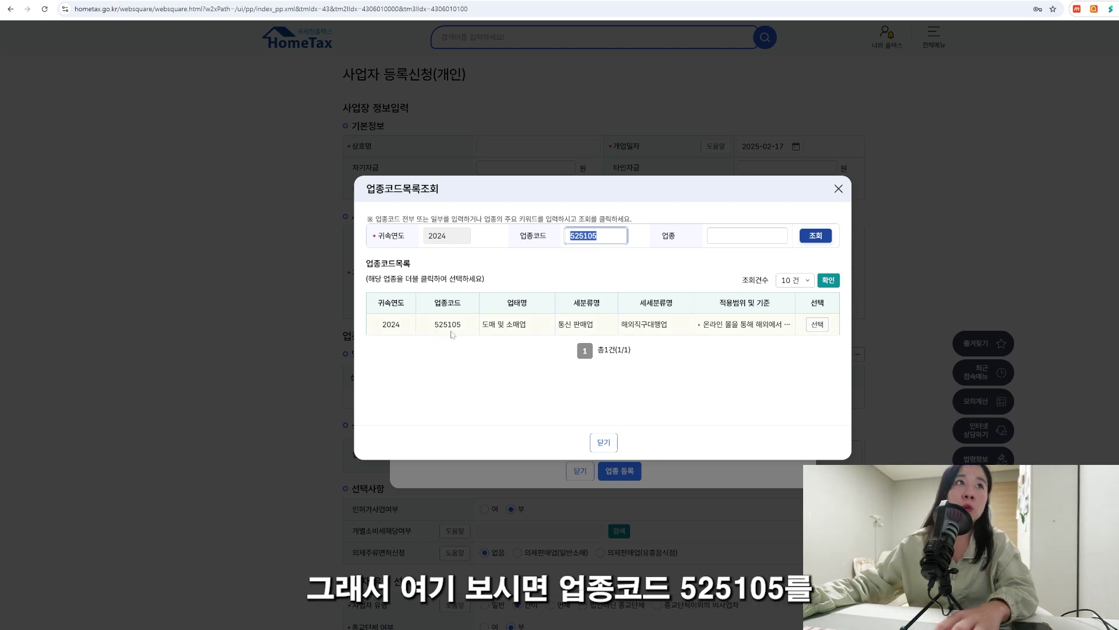
pyautogui.click(817, 325)
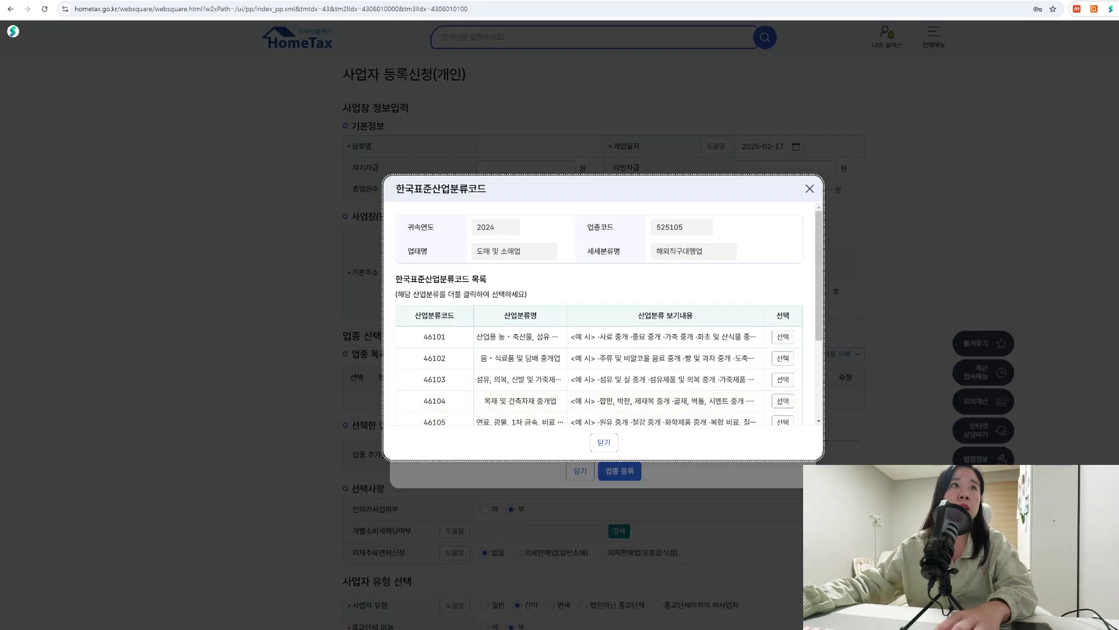
# - Assign the industrial classification 47911 (전자상거래 소매 중개업) to the industry and register it in the application
pyautogui.scroll(-3, 702, 302)
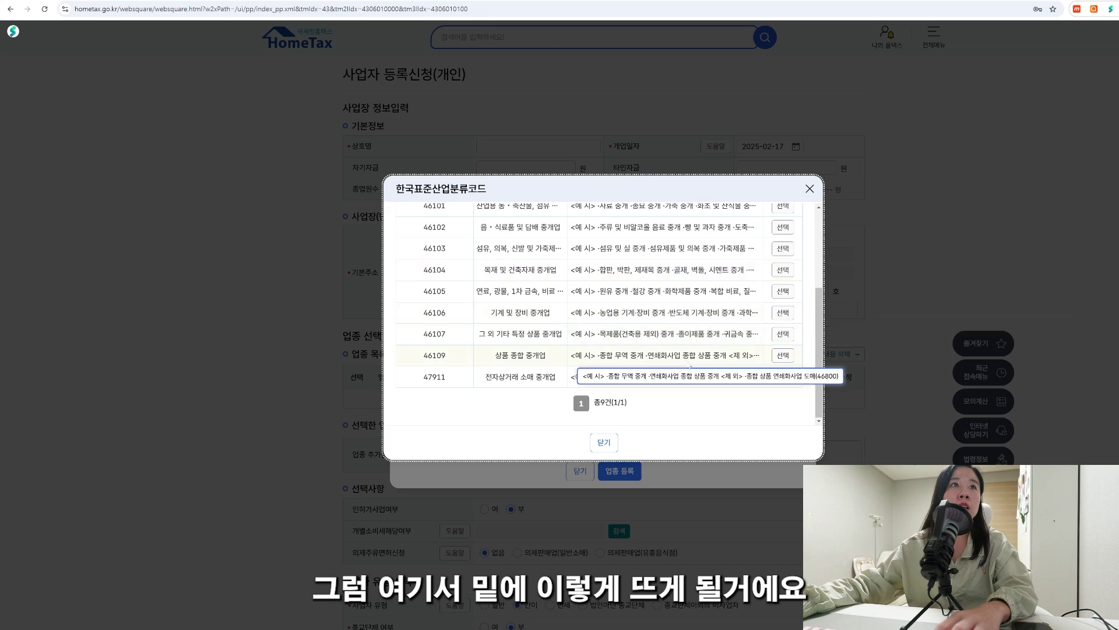
pyautogui.scroll(2, 403, 379)
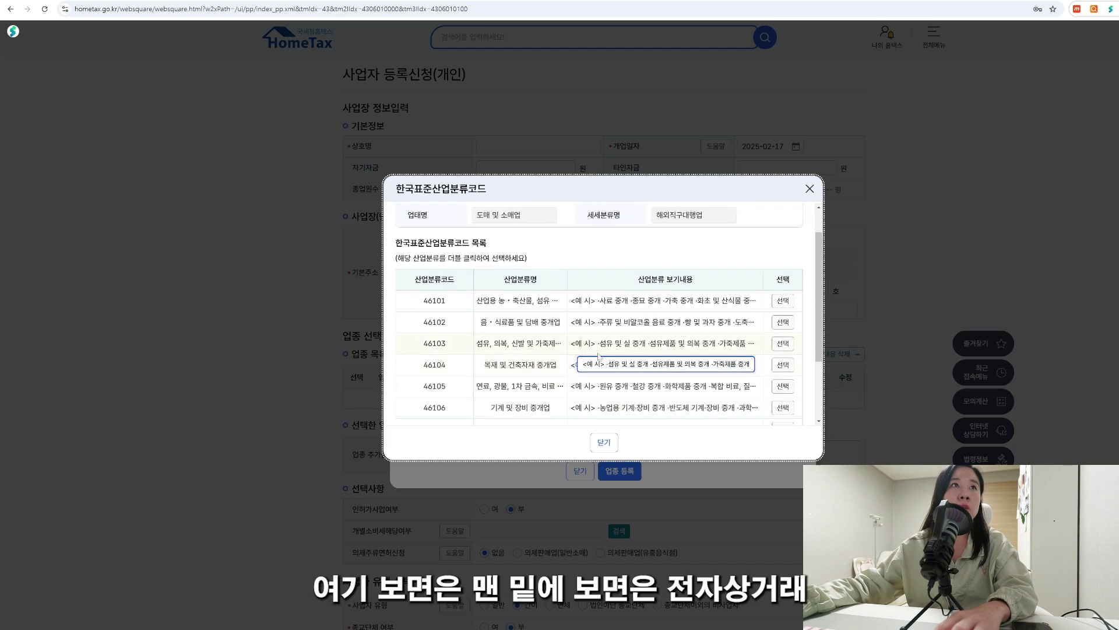
pyautogui.scroll(-3, 501, 343)
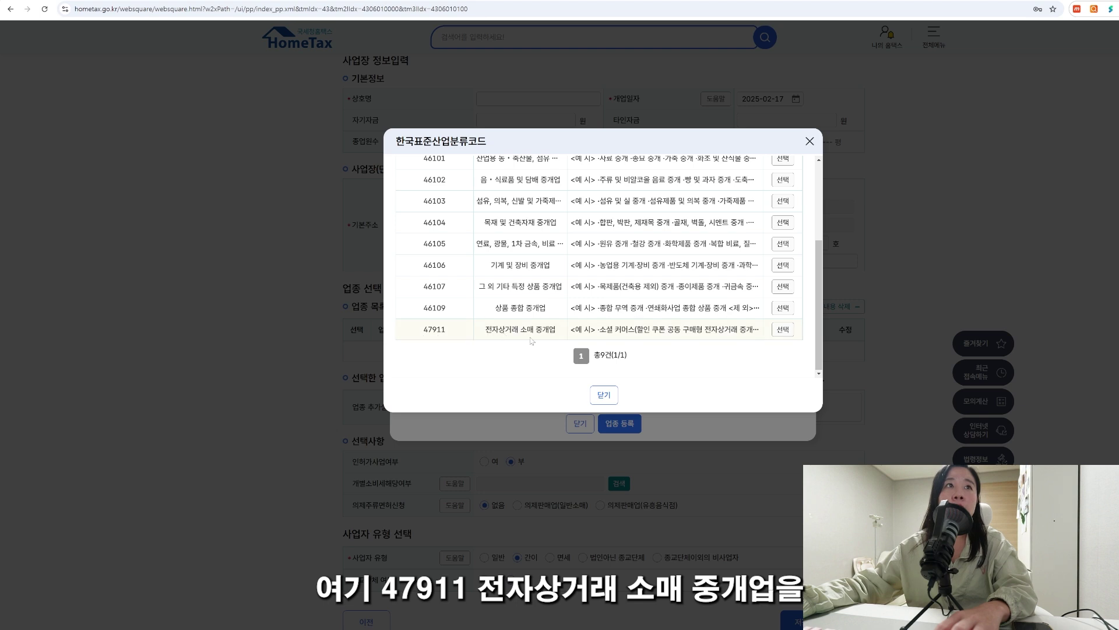
pyautogui.click(783, 329)
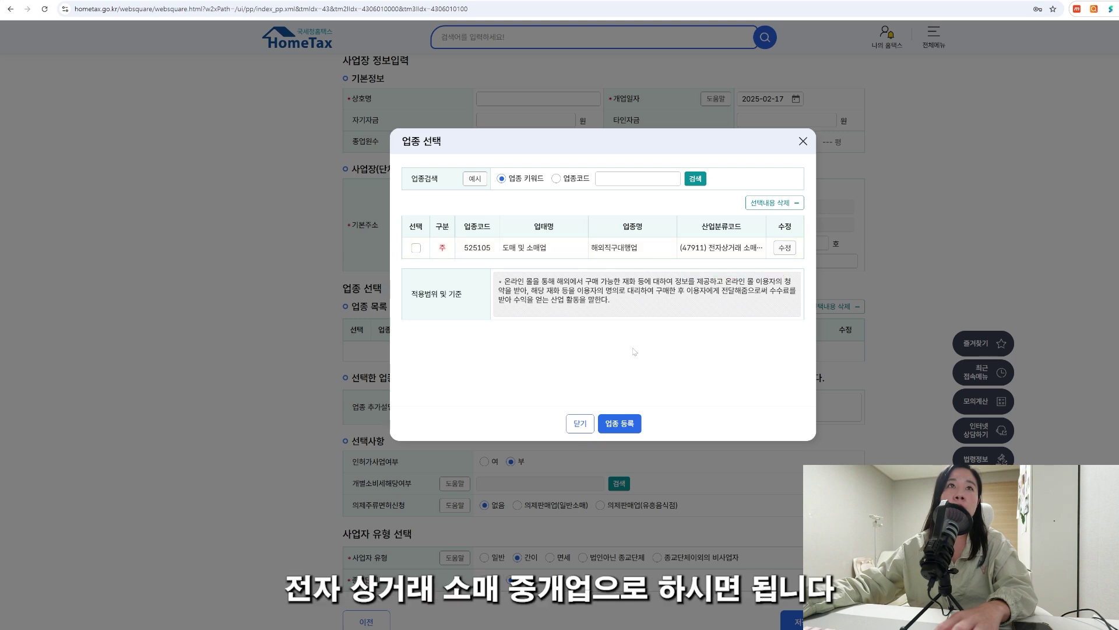
pyautogui.click(620, 424)
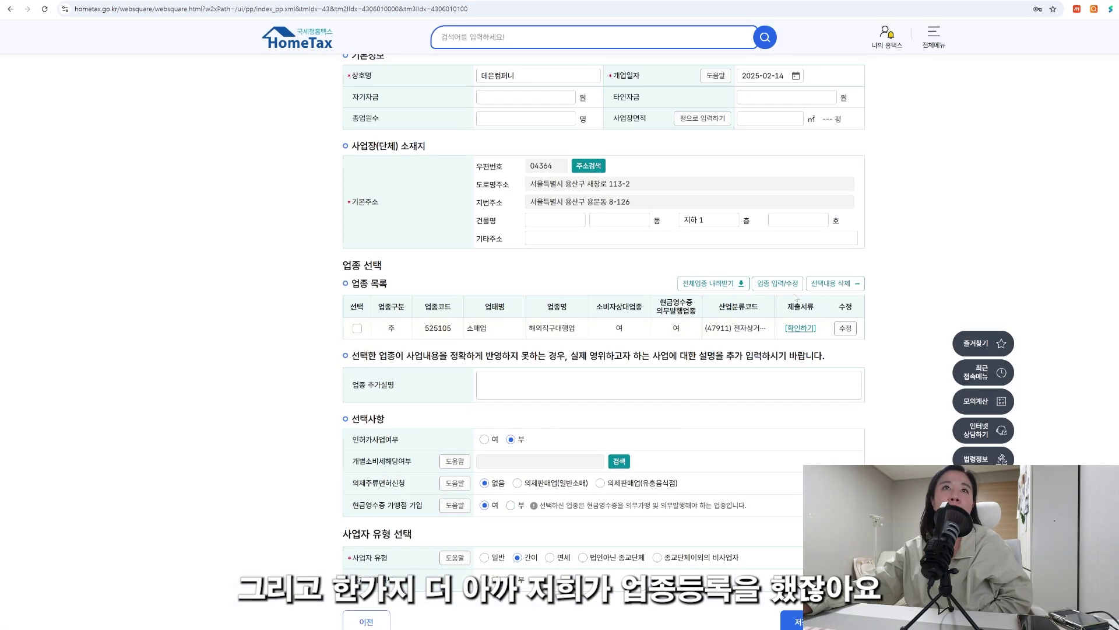
# - Reopen the industry selection and register the listed 소매업 entry for code 525105
pyautogui.click(785, 290)
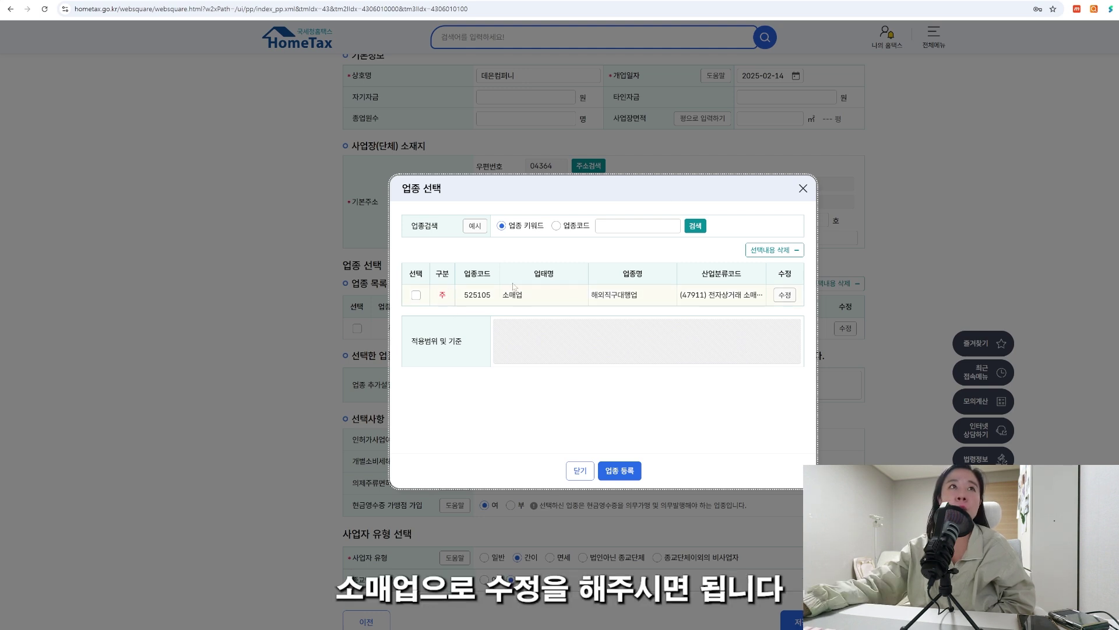
pyautogui.click(629, 470)
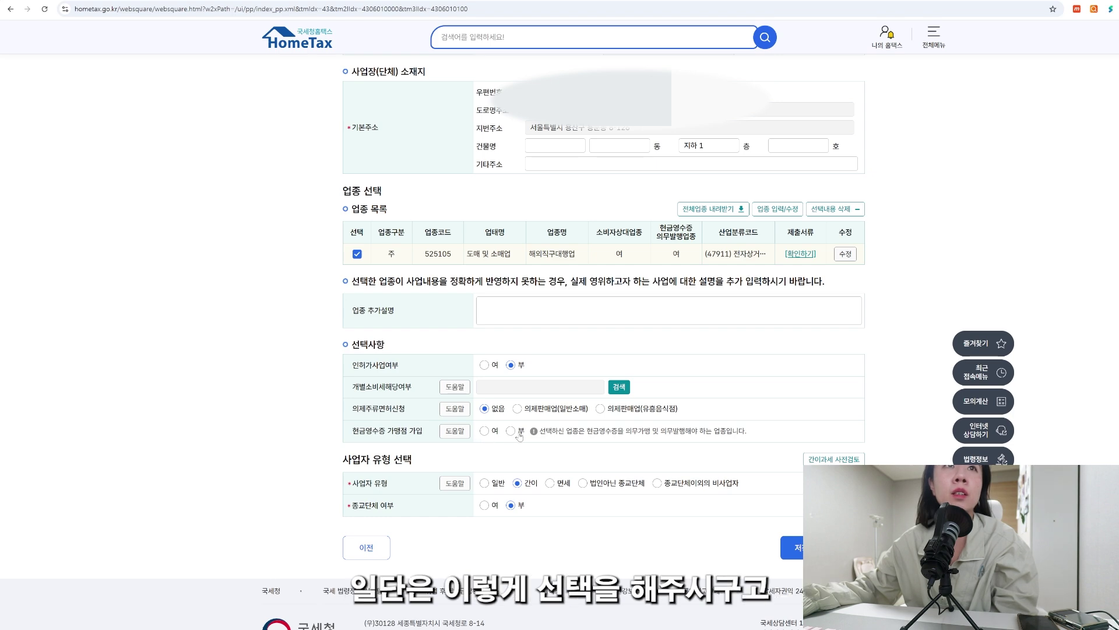
# - Open the help for cash receipt merchant enrollment (현금영수증 가맹점 가입) and highlight its guidance on enrolling together with the business registration
pyautogui.click(455, 430)
pyautogui.moveTo(417, 322); pyautogui.dragTo(648, 331)
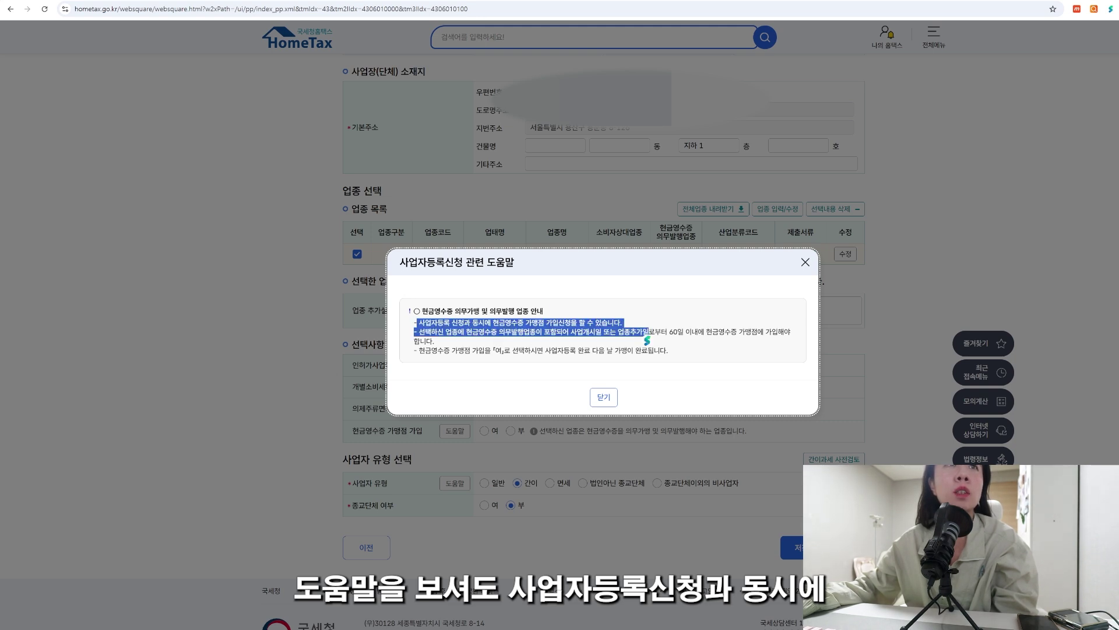
# - Review the cash receipt merchant help on applying together with the business registration and on when enrollment takes effect, and close it
pyautogui.click(530, 347)
pyautogui.moveTo(552, 323); pyautogui.dragTo(623, 325)
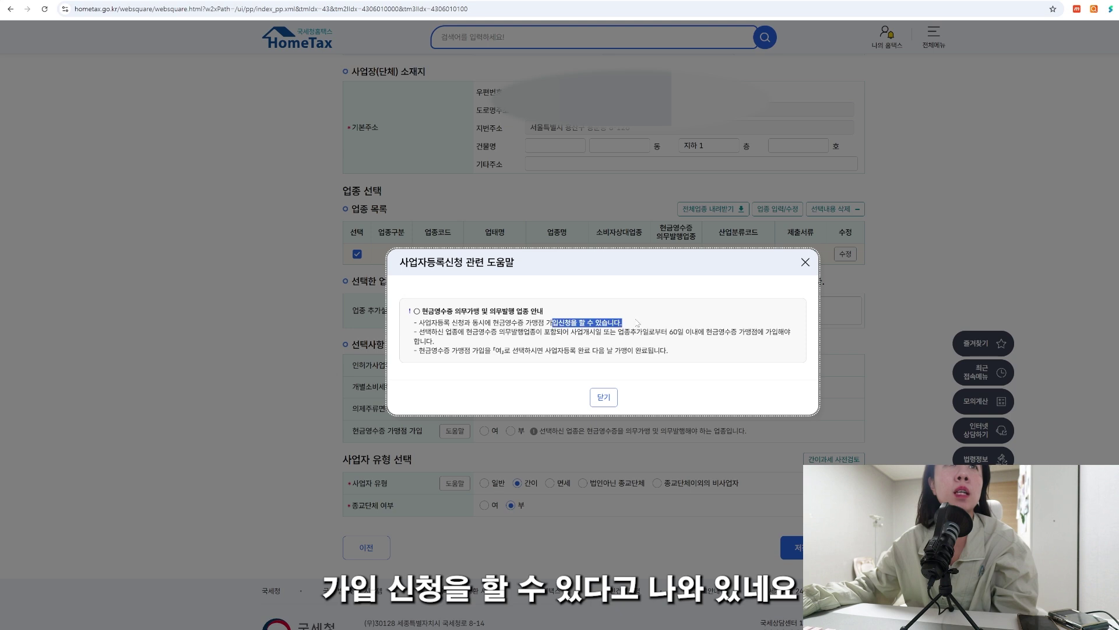
pyautogui.click(623, 328)
pyautogui.moveTo(419, 350); pyautogui.dragTo(669, 352)
pyautogui.click(560, 363)
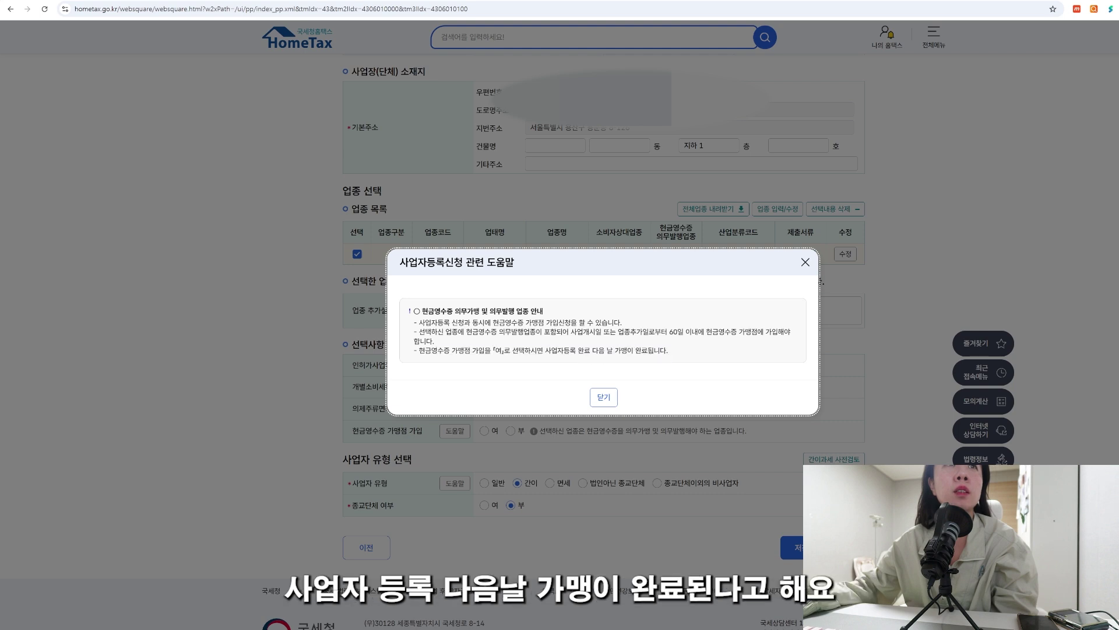
pyautogui.moveTo(585, 351); pyautogui.dragTo(670, 344)
pyautogui.click(669, 347)
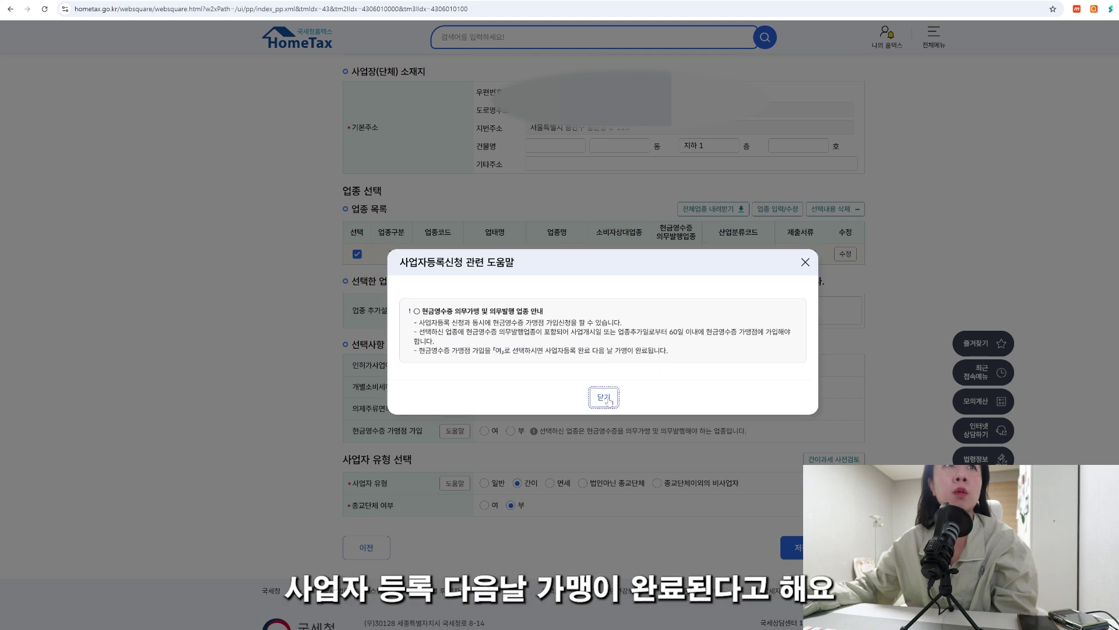
pyautogui.click(607, 399)
# - Set cash receipt merchant enrollment (현금영수증 가맹점 가입) to 여 and save the application form to continue
pyautogui.click(486, 431)
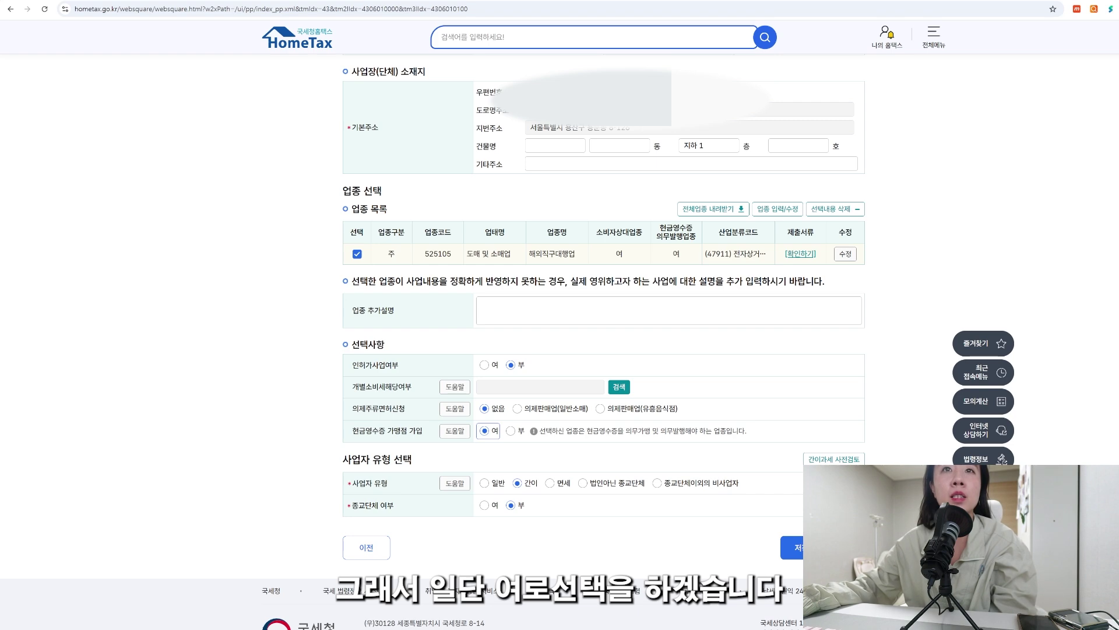
pyautogui.click(792, 548)
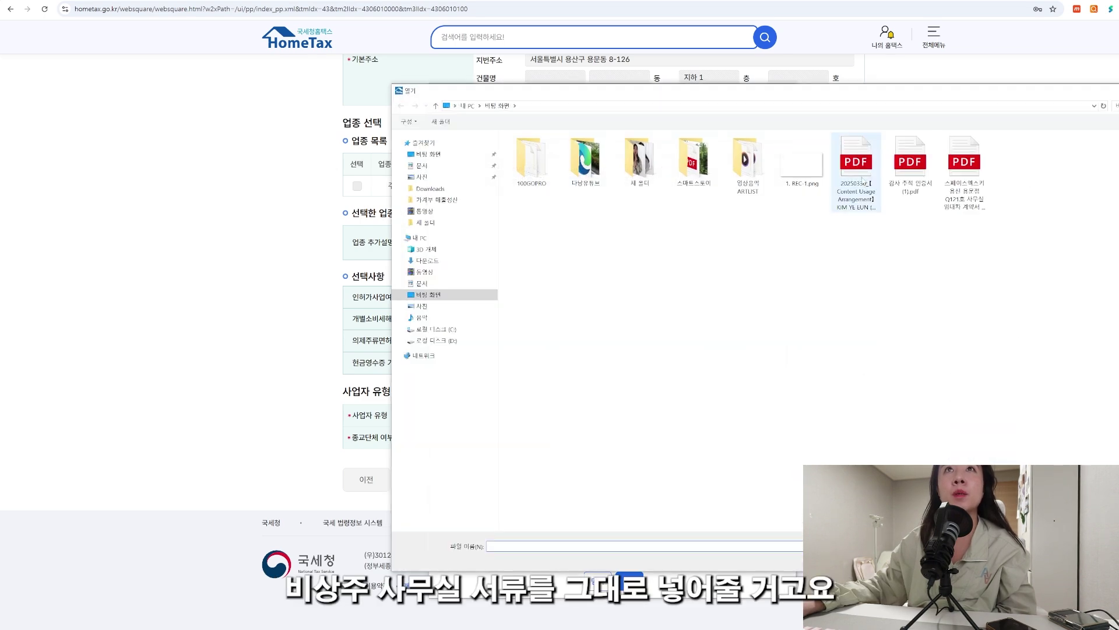
# - Attach the 스페이스엑스키 office lease contract PDF as a supporting document and continue to the final confirmation
pyautogui.doubleClick(967, 166)
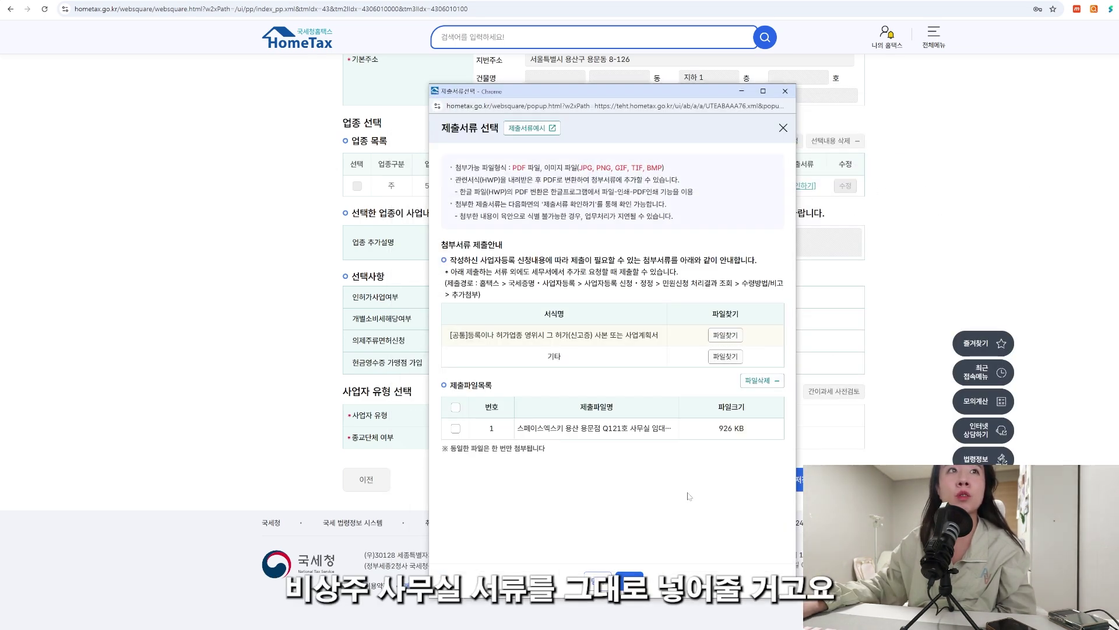
pyautogui.click(629, 579)
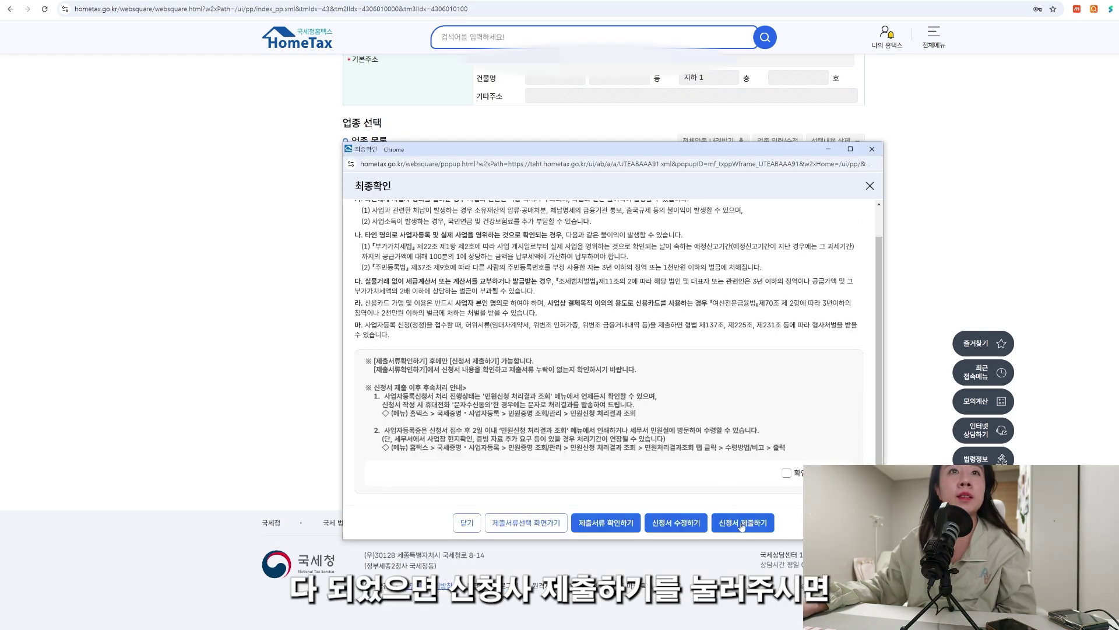
# - Acknowledge the notices in the final confirmation (최종확인) and submit the business registration application
pyautogui.click(745, 531)
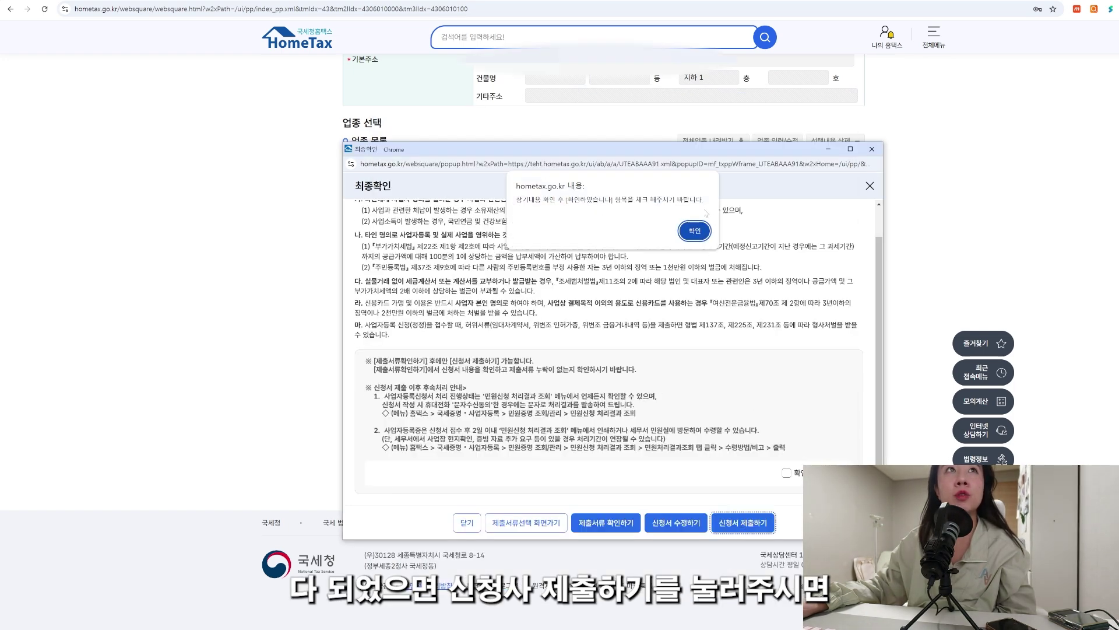
pyautogui.click(703, 236)
pyautogui.click(790, 474)
pyautogui.click(754, 527)
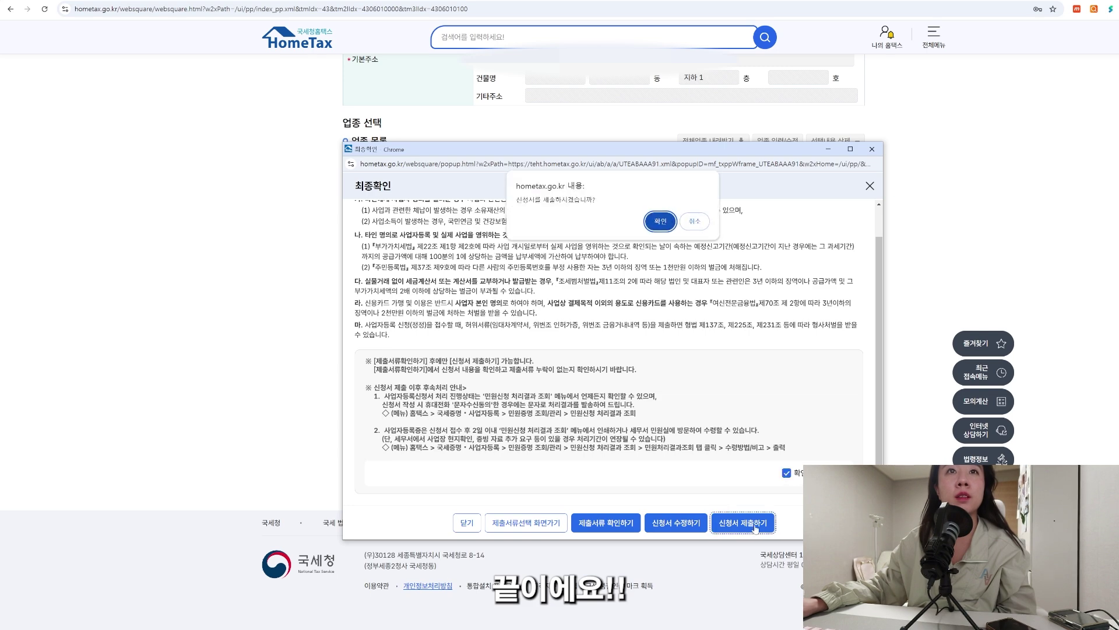
pyautogui.click(660, 221)
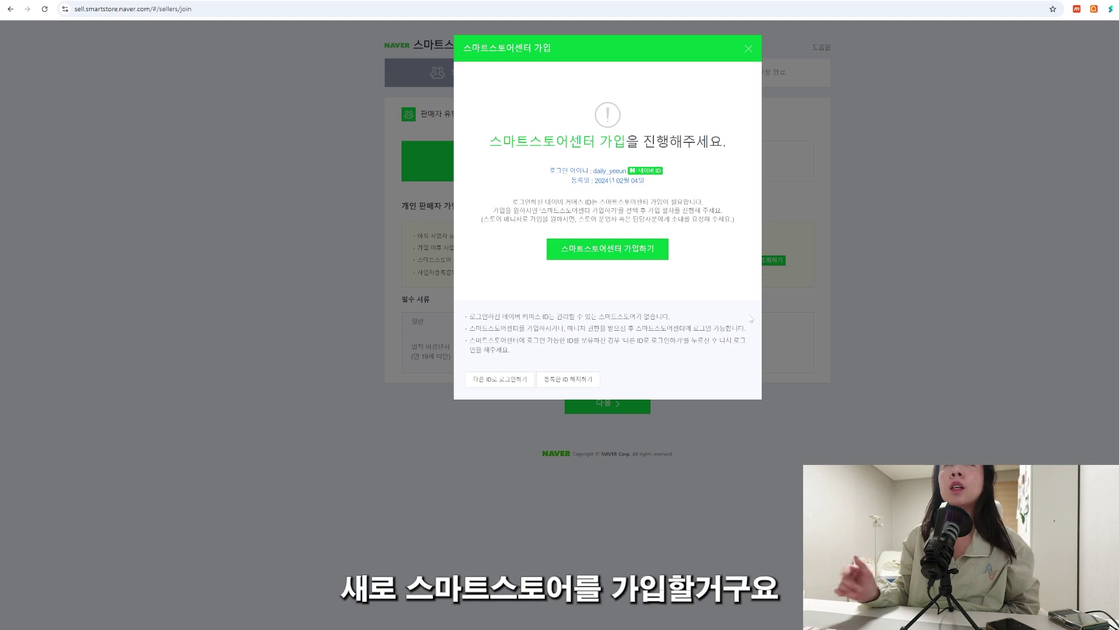
# - In Naver SmartStore Center, start signing up as an individual (개인) seller and proceed to the store name entry in the store information form
pyautogui.click(610, 250)
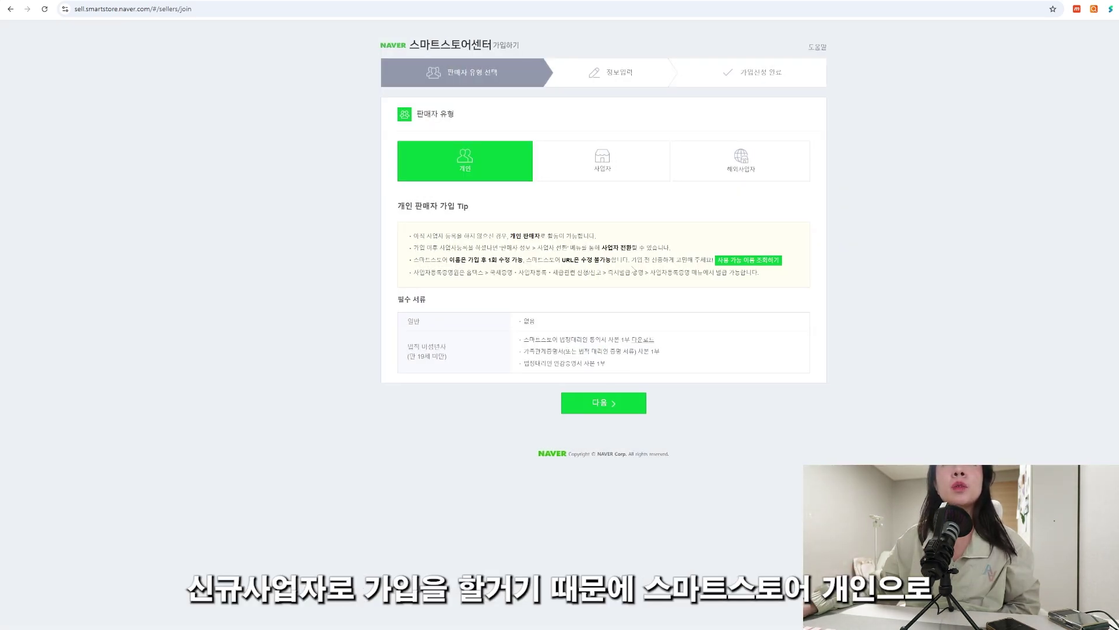
pyautogui.click(617, 412)
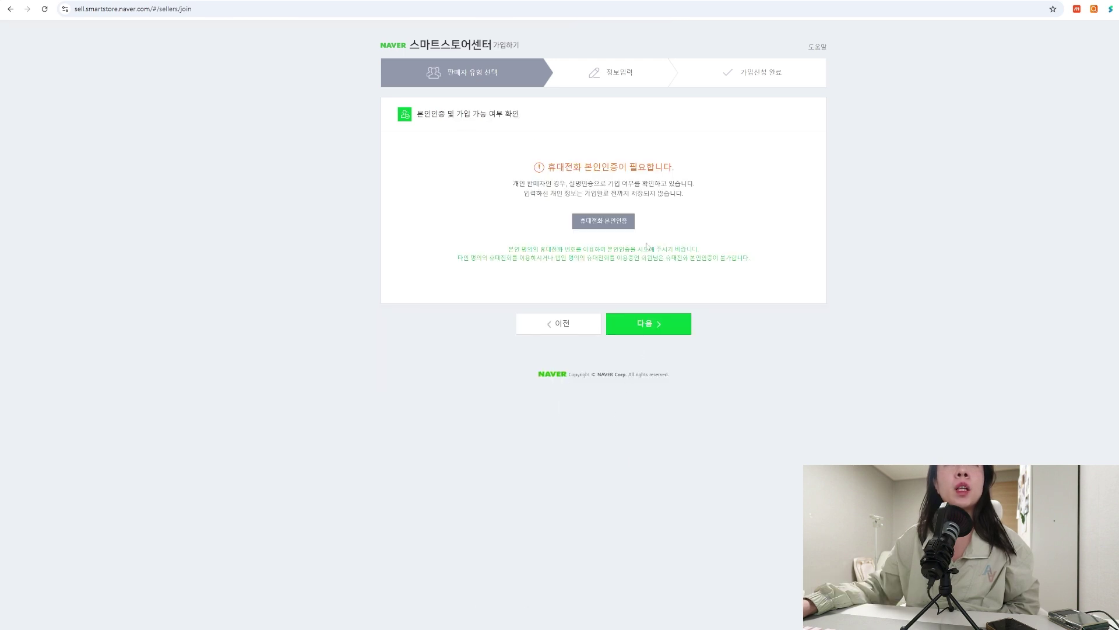
pyautogui.click(646, 330)
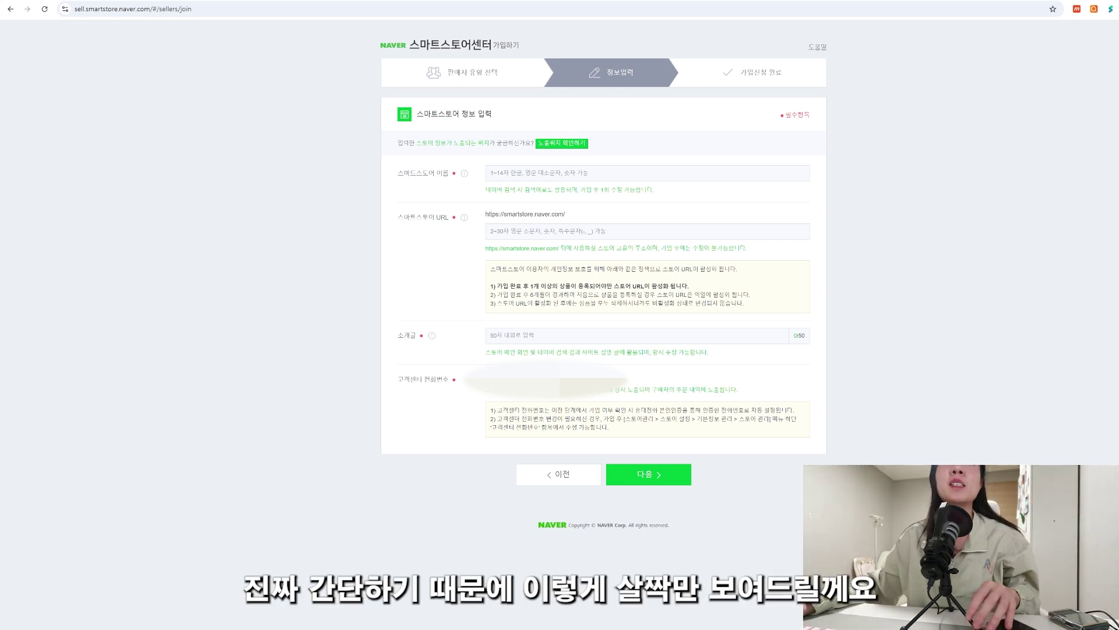
pyautogui.click(537, 180)
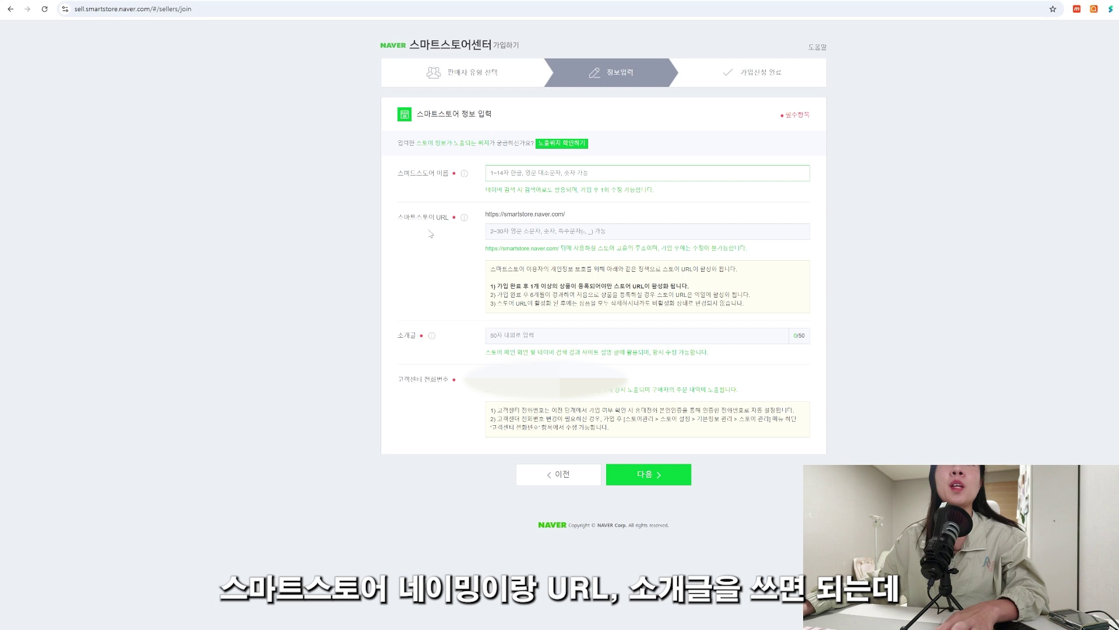